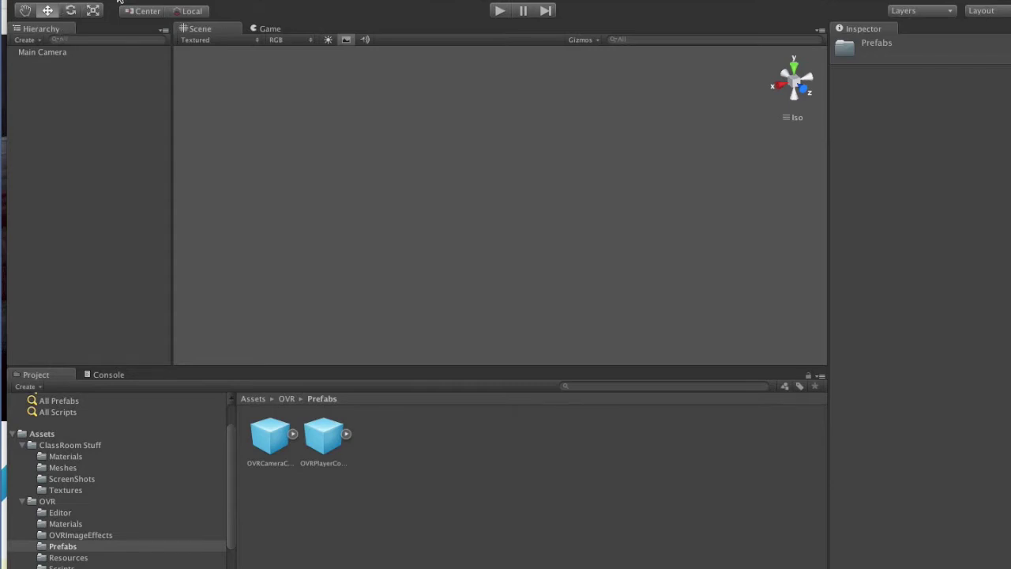
# Review the Unity website and the Oculus SDK v0.2.4 downloads in the browser, check the Oculus folders in Finder, and return to Unity.
pyautogui.moveTo(119, 1); pyautogui.dragTo(116, 1)
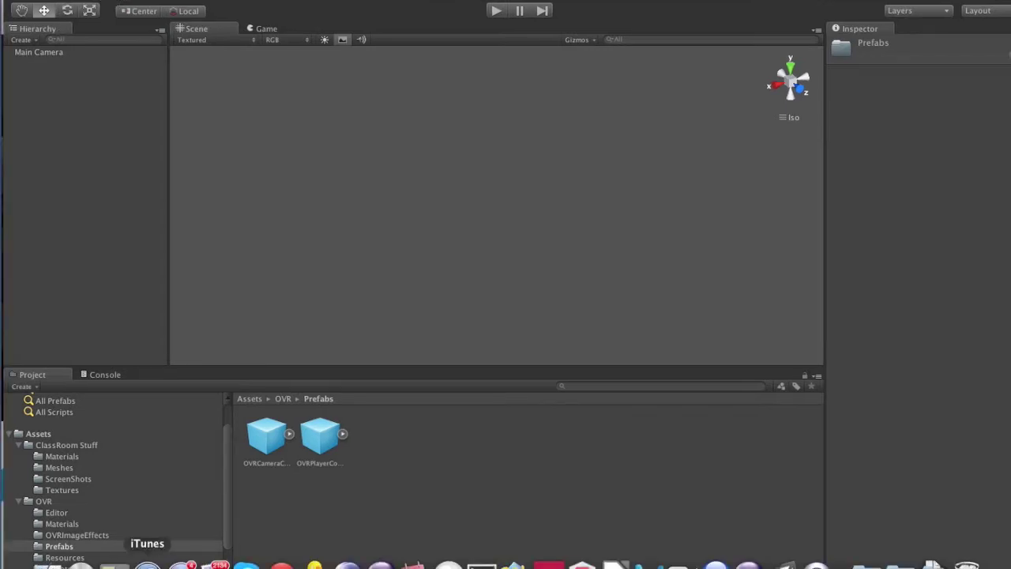
pyautogui.click(281, 563)
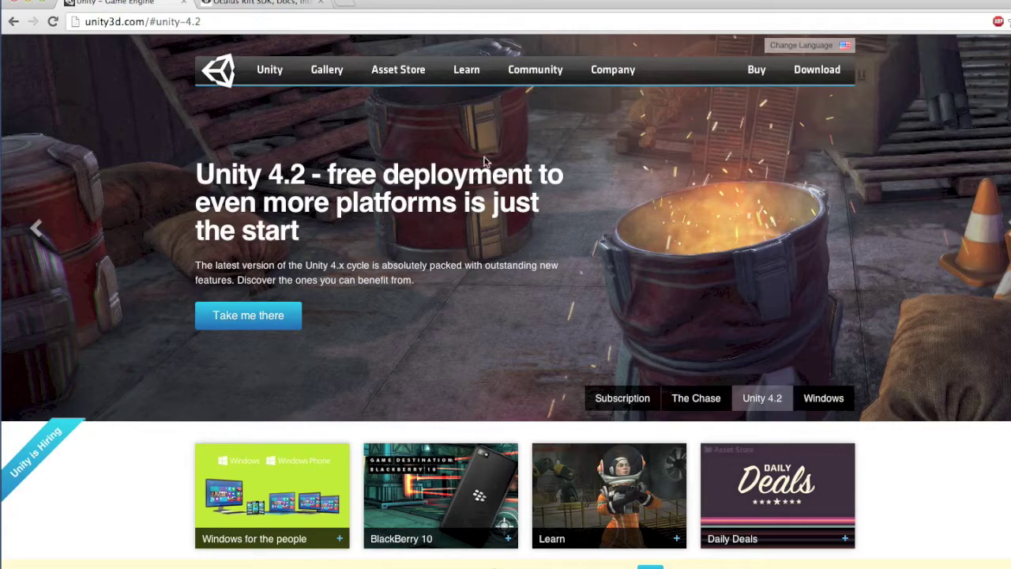
pyautogui.click(285, 4)
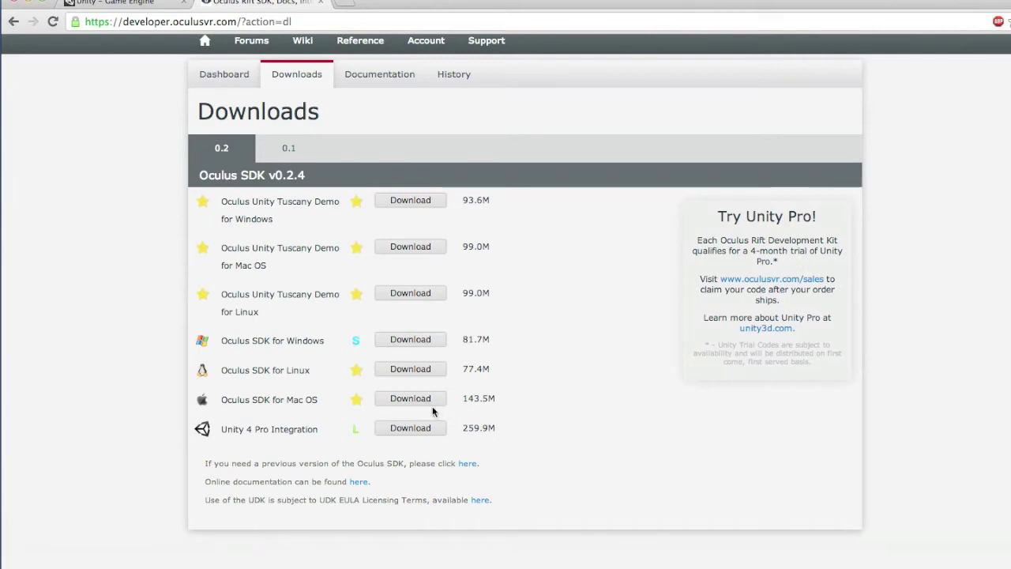
pyautogui.moveTo(549, 563)
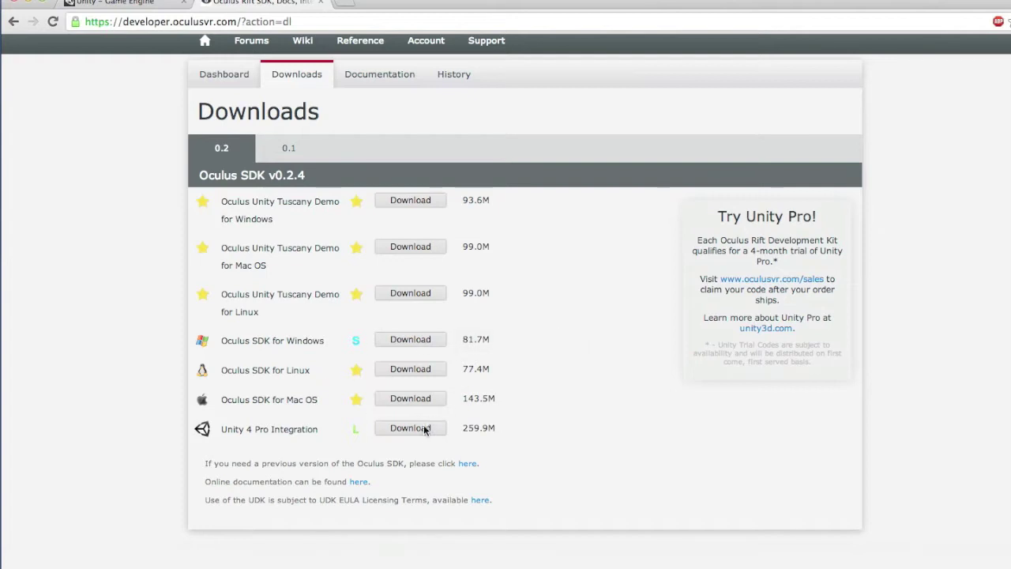
pyautogui.click(47, 562)
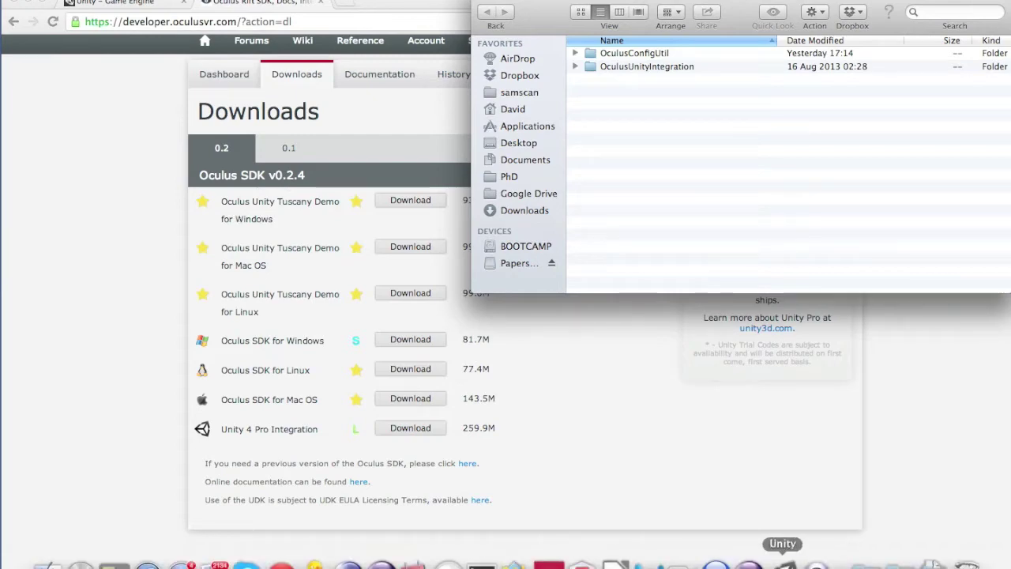
pyautogui.click(783, 561)
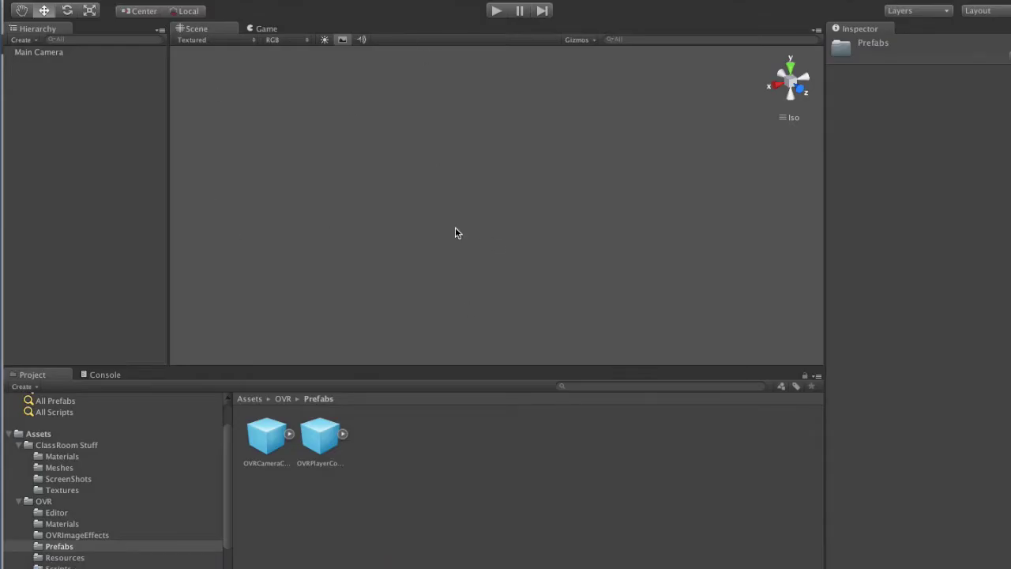
pyautogui.click(107, 1)
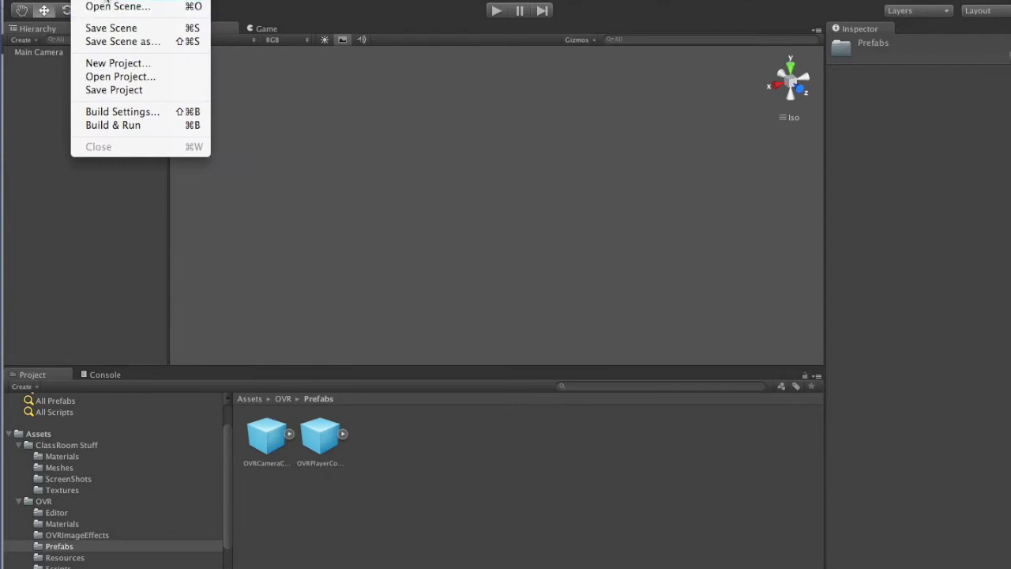
pyautogui.click(98, 76)
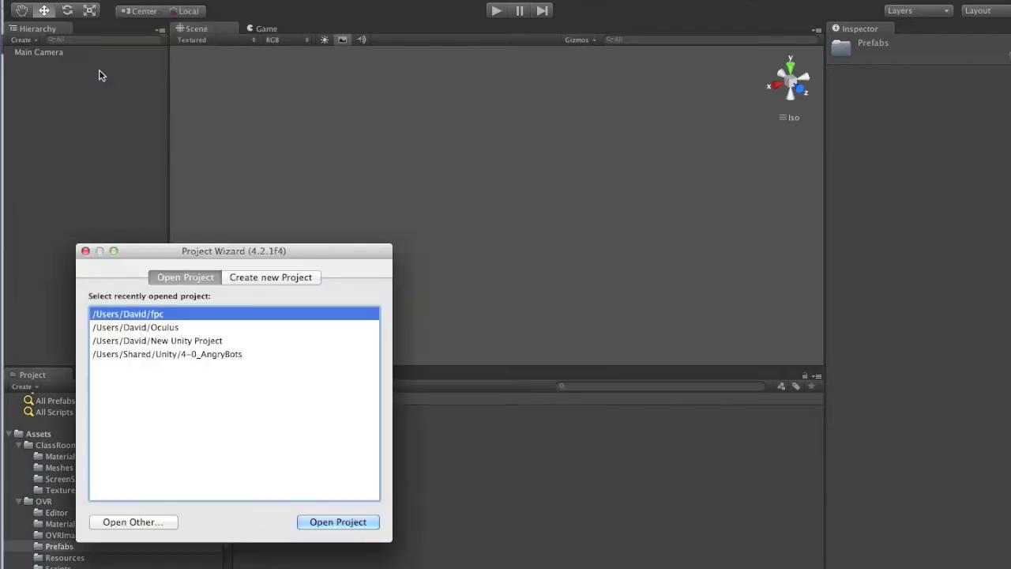
pyautogui.click(85, 252)
# Create a new project named demo without any extra packages and dismiss the welcome window.
pyautogui.click(93, 0)
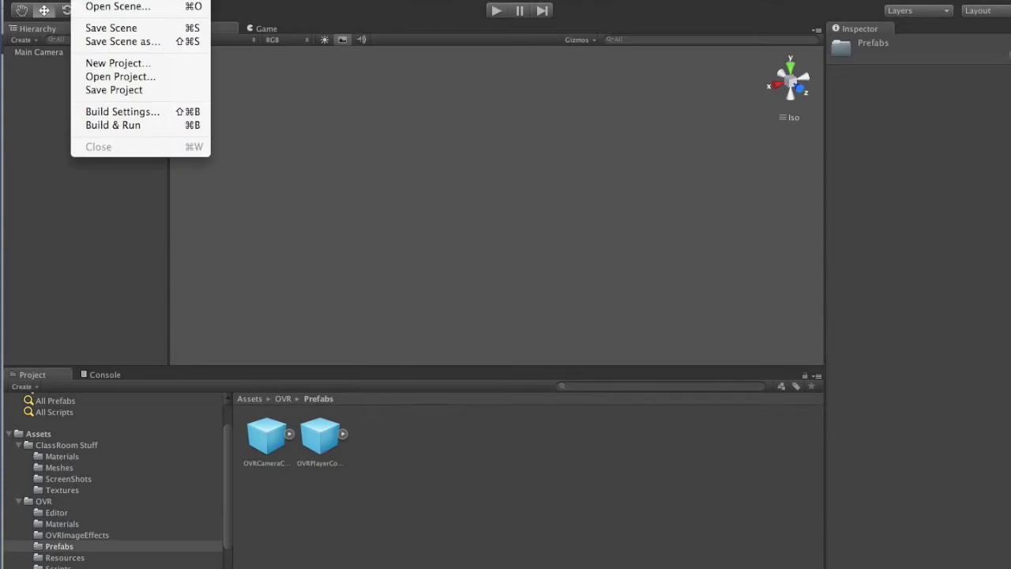
pyautogui.click(92, 68)
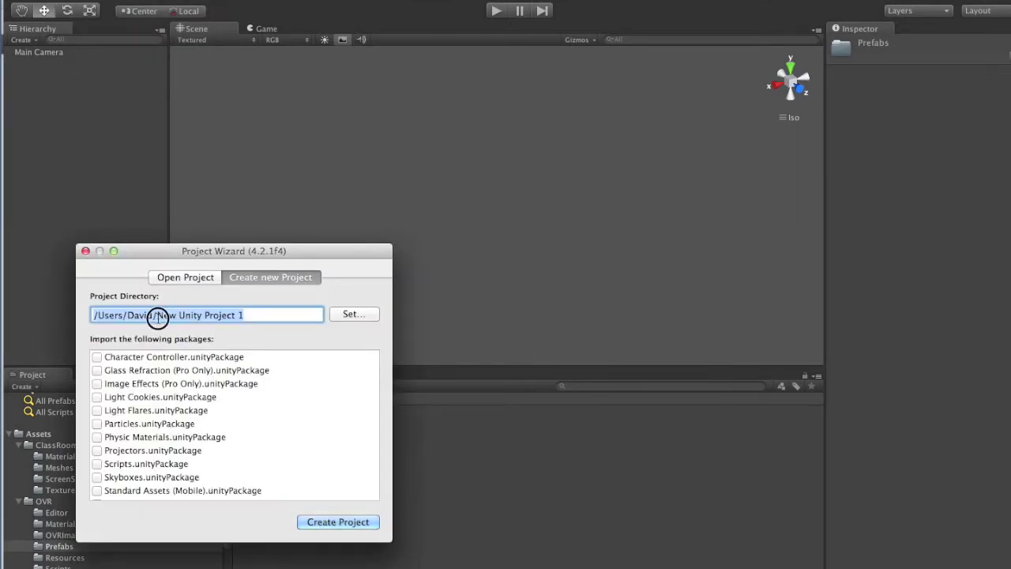
pyautogui.moveTo(158, 315); pyautogui.dragTo(343, 316)
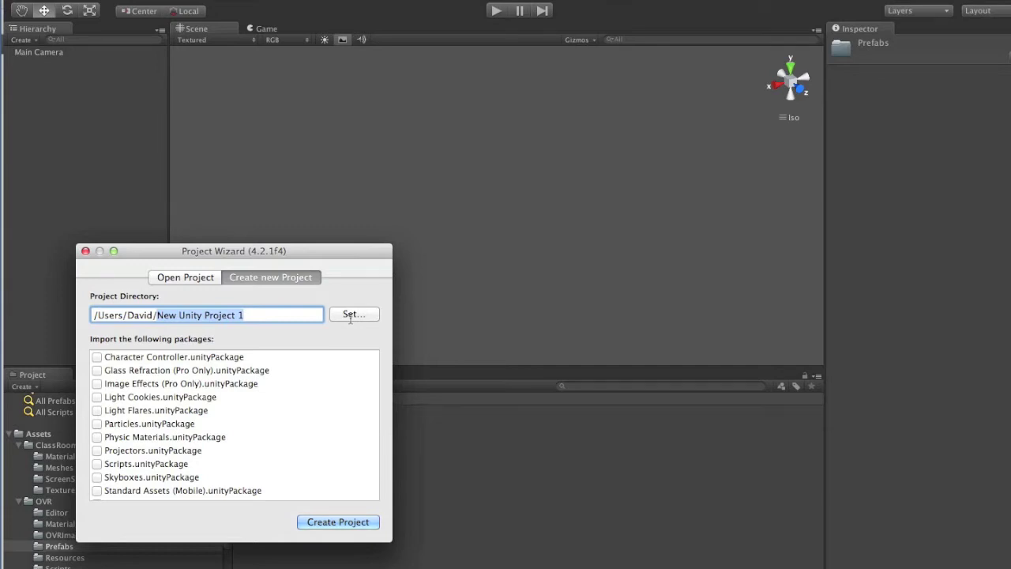
pyautogui.write('demo')
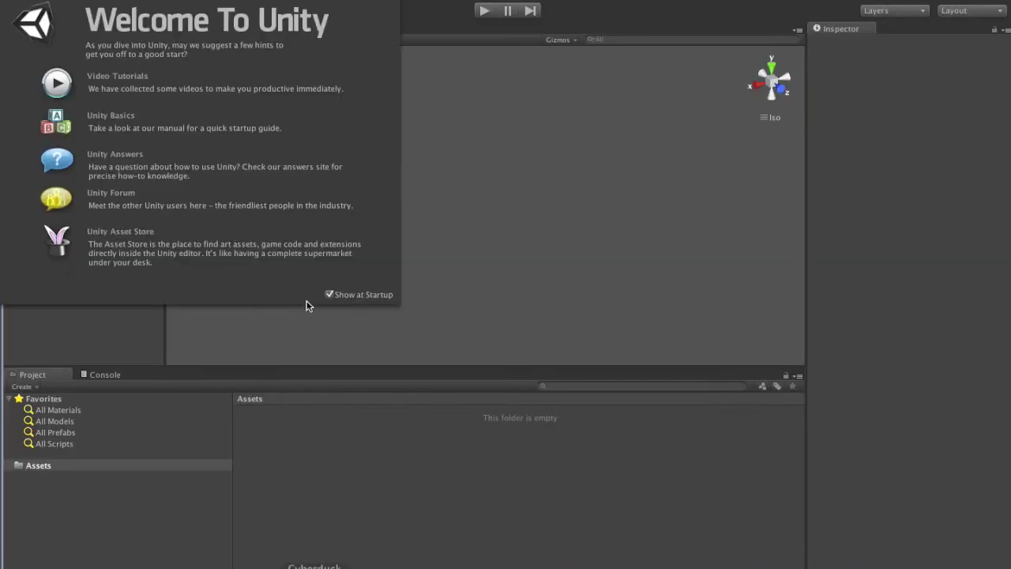
pyautogui.click(8, 2)
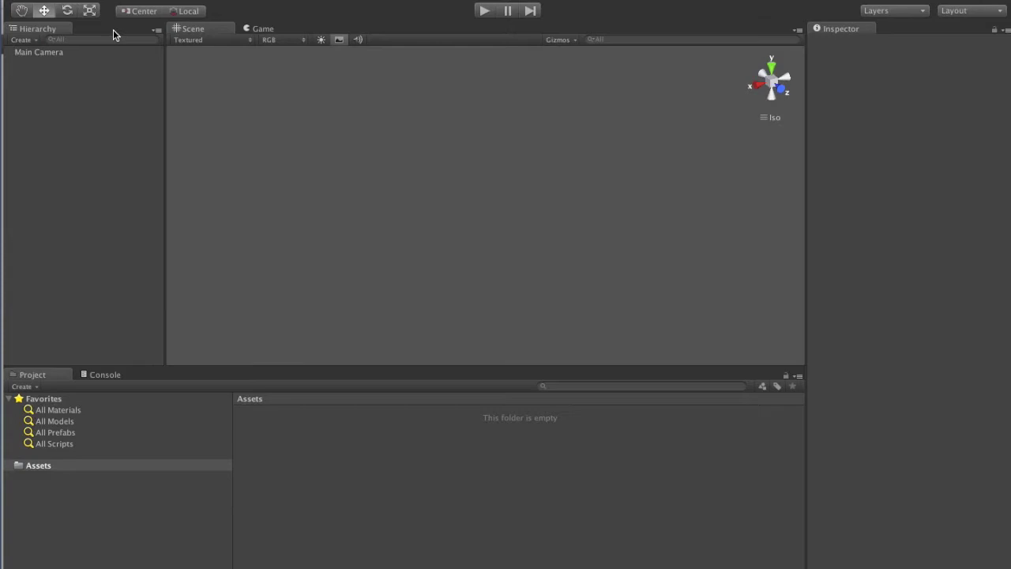
# Open the Asset Store and show the Complete Projects category.
pyautogui.click(338, 0)
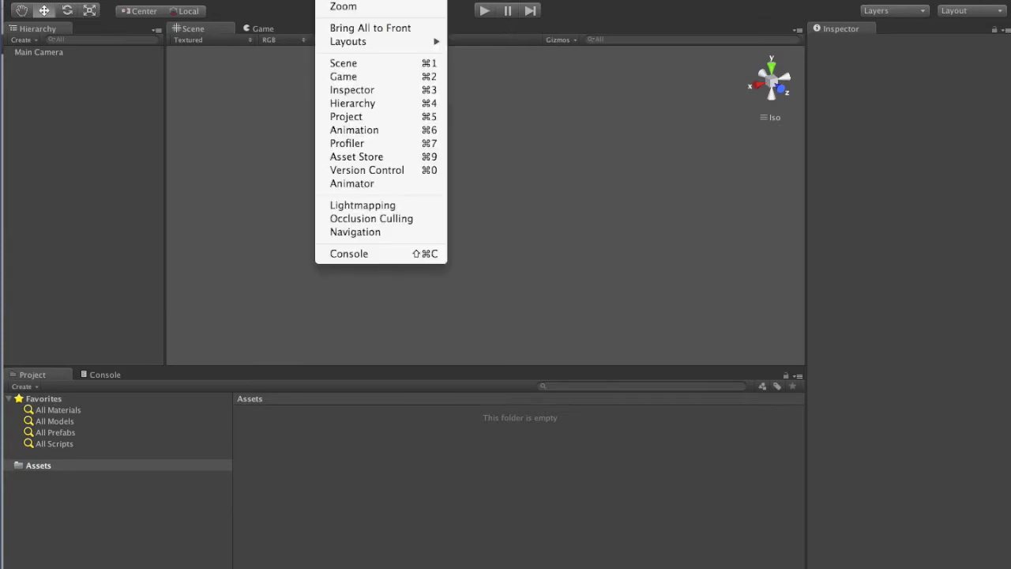
pyautogui.moveTo(384, 1)
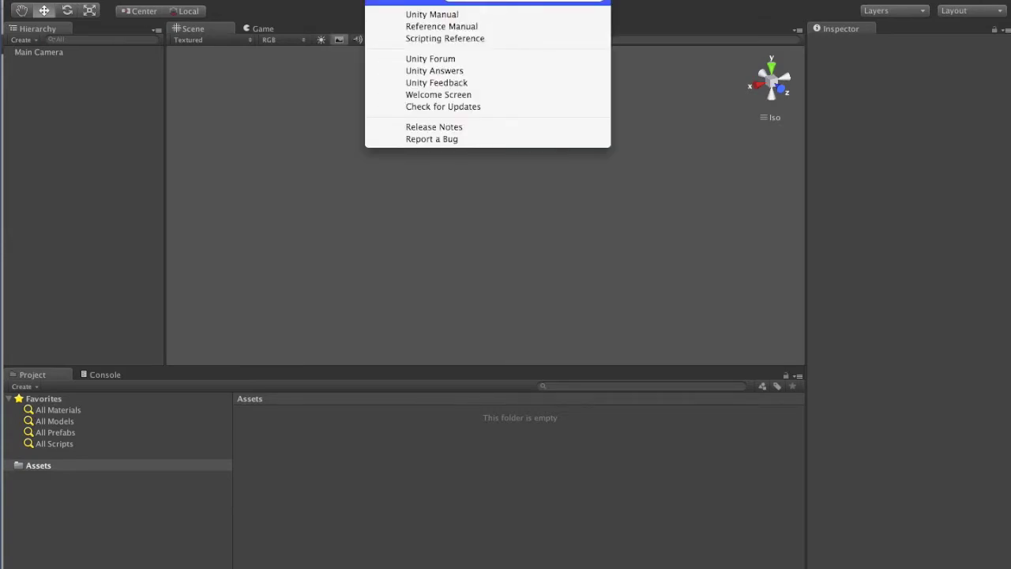
pyautogui.moveTo(331, 0)
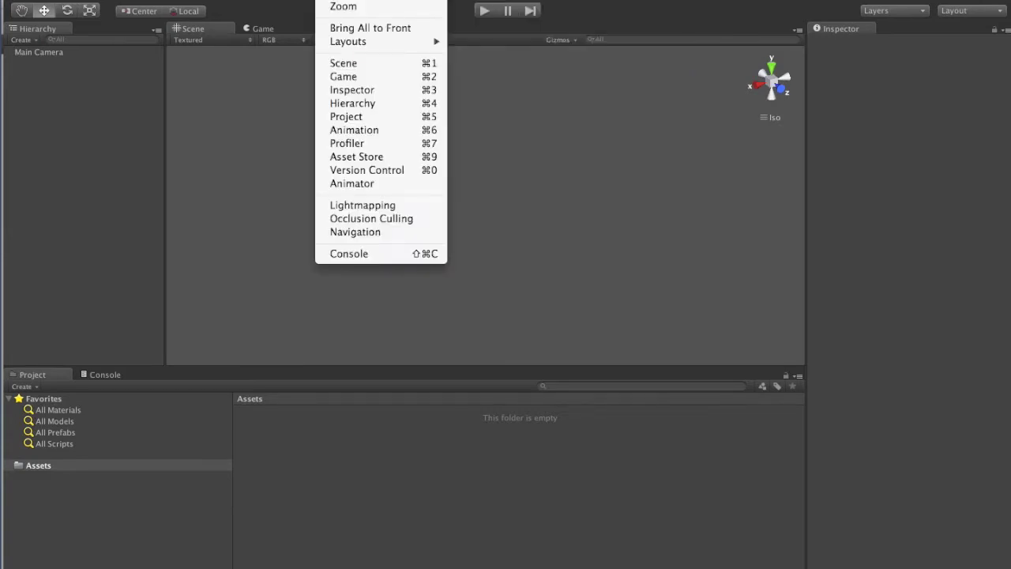
pyautogui.click(354, 157)
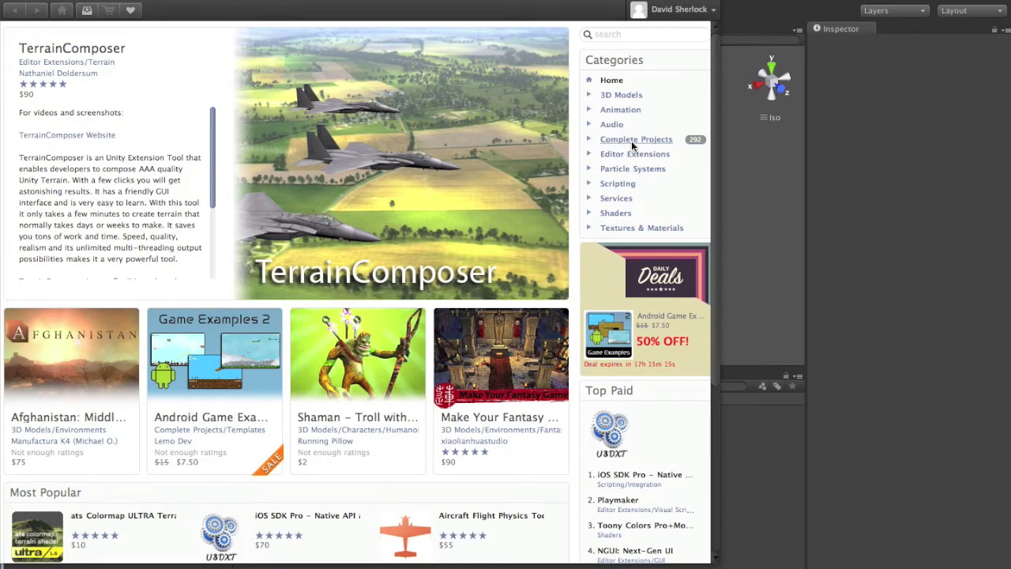
pyautogui.click(632, 141)
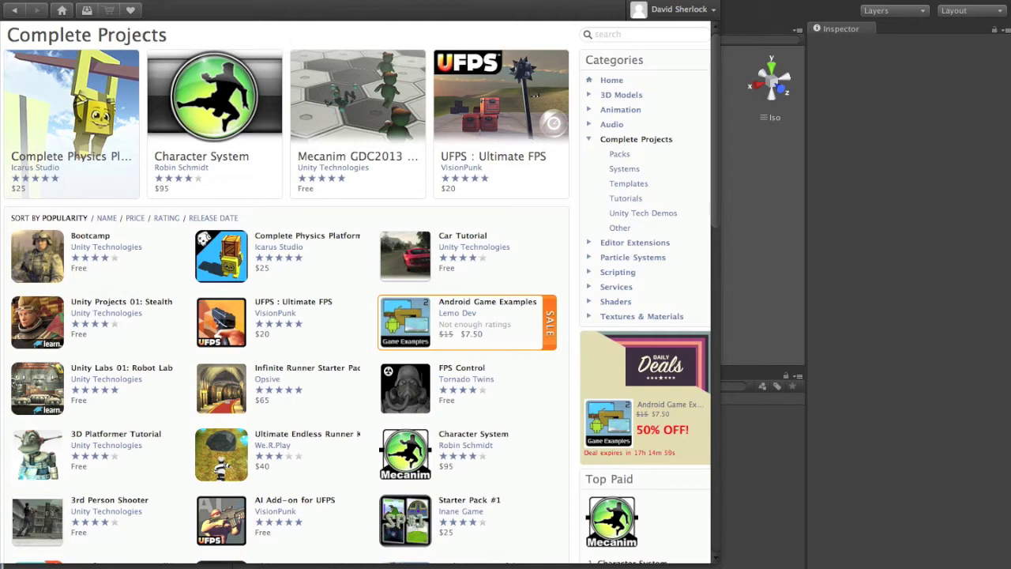
# Import all items of the free Bootcamp package by Unity Technologies into the project and return to the main editor.
pyautogui.click(49, 1)
pyautogui.click(49, 254)
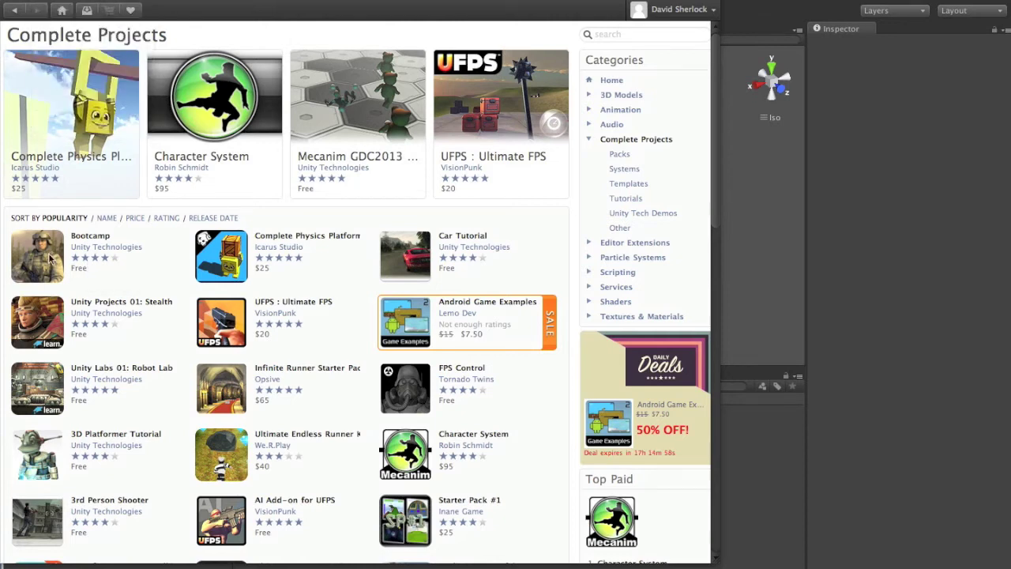
pyautogui.click(93, 239)
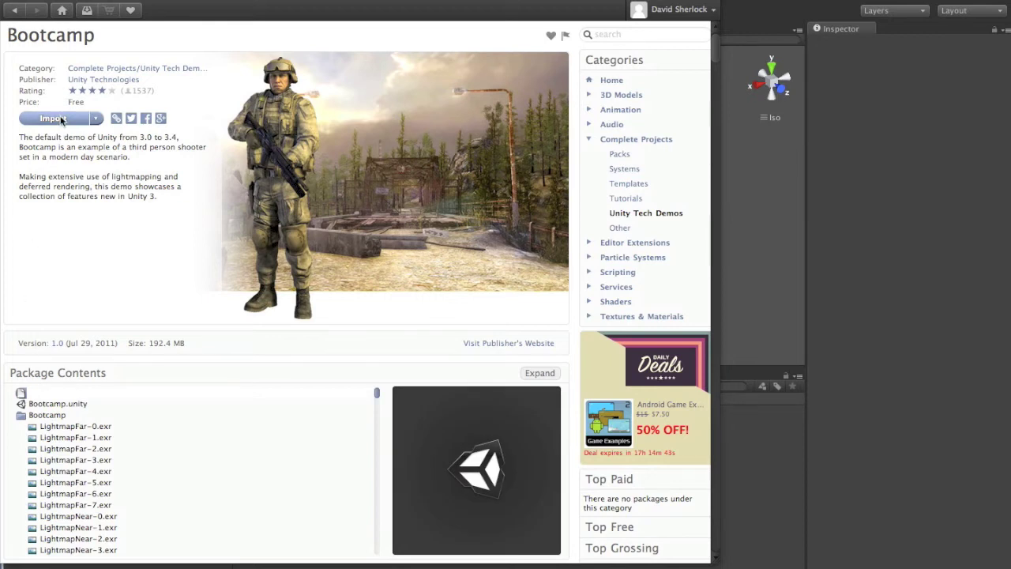
pyautogui.click(61, 119)
pyautogui.click(81, 118)
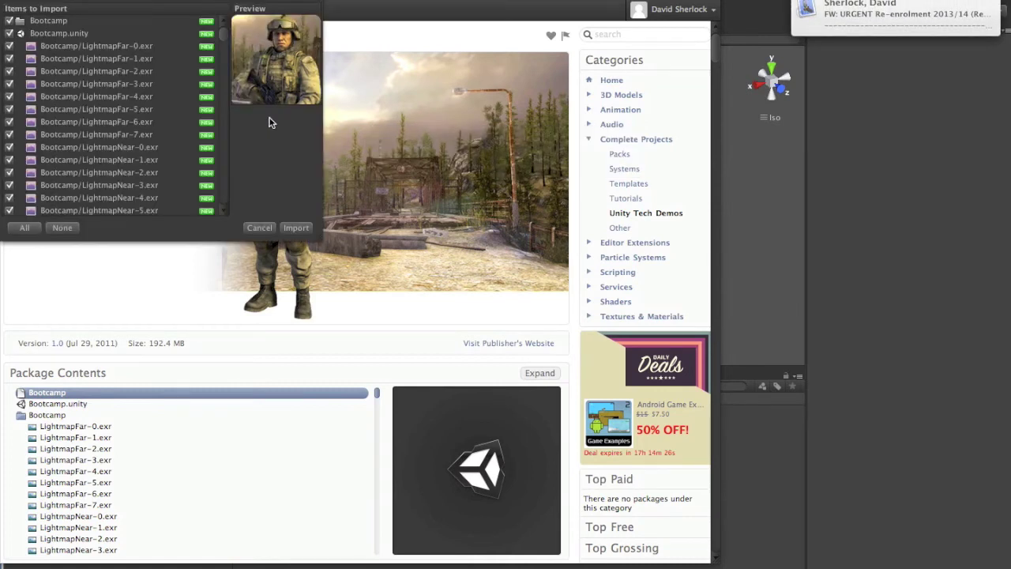
pyautogui.click(296, 227)
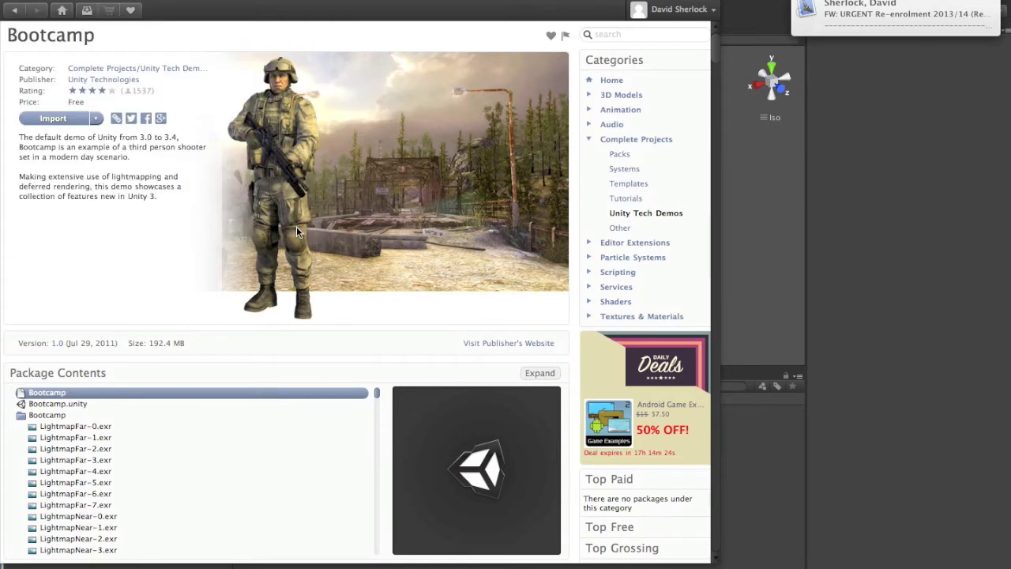
pyautogui.click(818, 256)
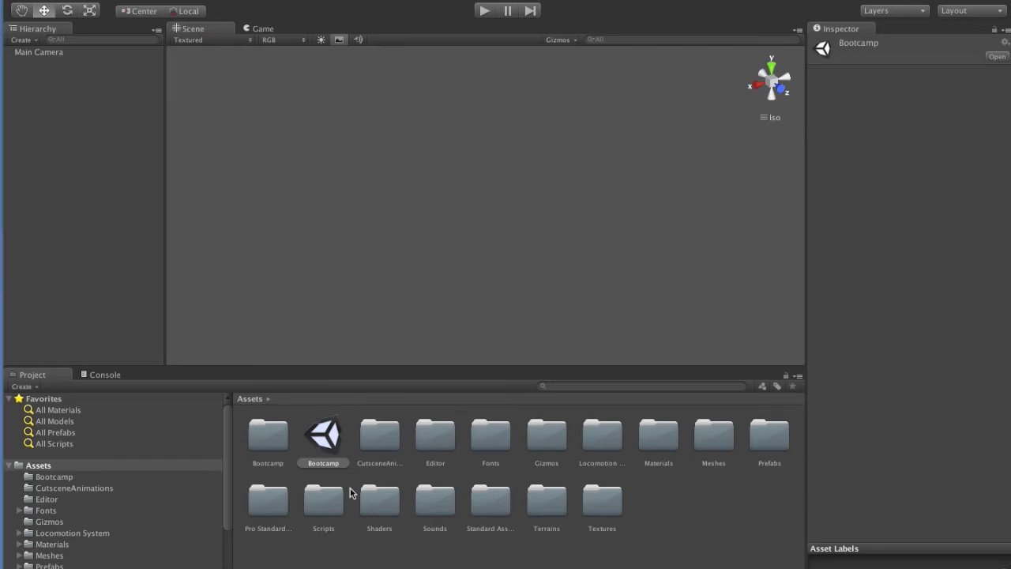
# Open the Bootcamp scene from the project assets, discarding the changes to the untitled scene.
pyautogui.doubleClick(328, 444)
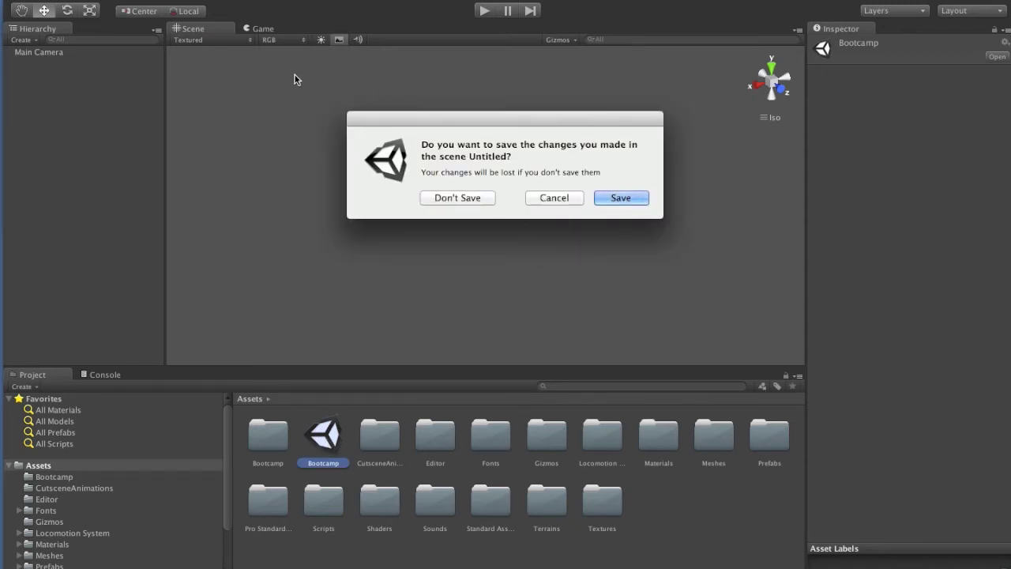
pyautogui.click(460, 197)
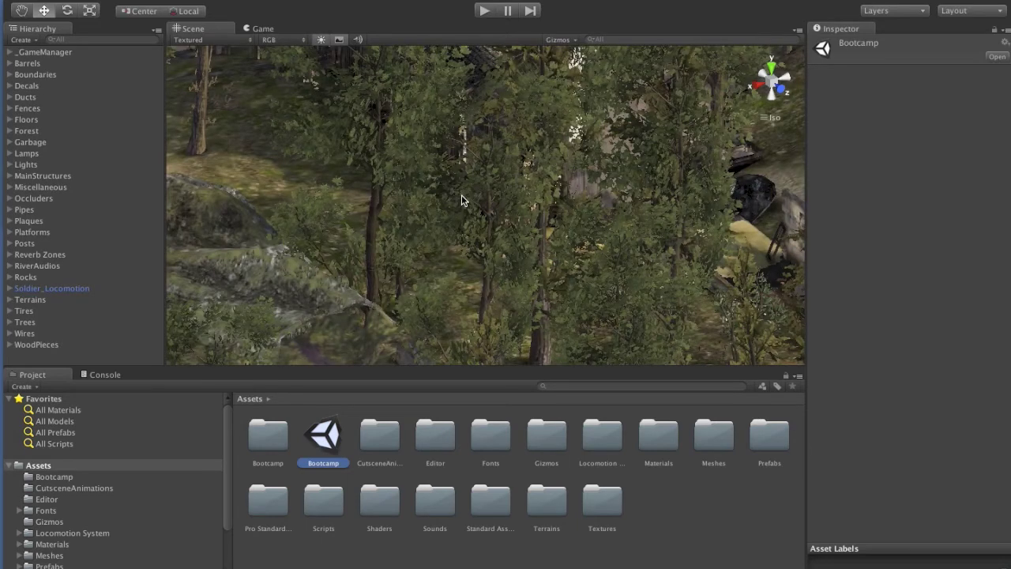
pyautogui.scroll(-4, 462, 196)
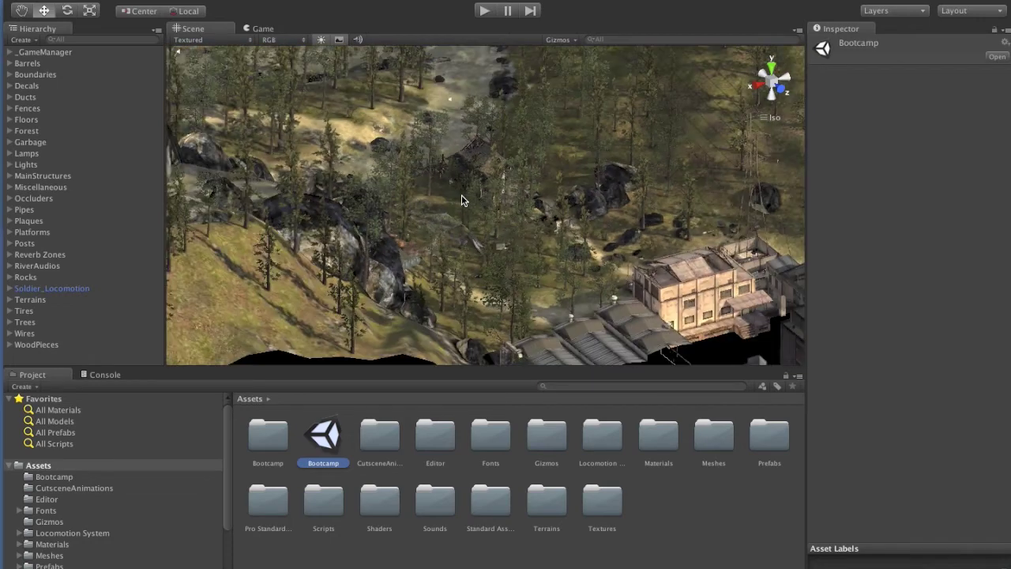
pyautogui.scroll(2, 463, 195)
# Test the Bootcamp scene in play mode by walking the soldier forward, and stop the game.
pyautogui.click(484, 12)
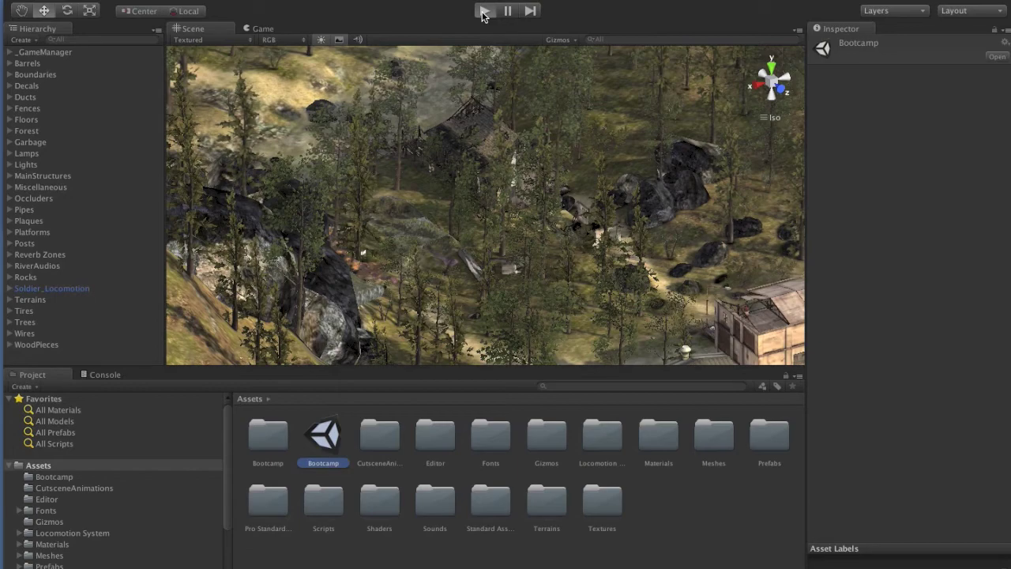
pyautogui.press('super+p')
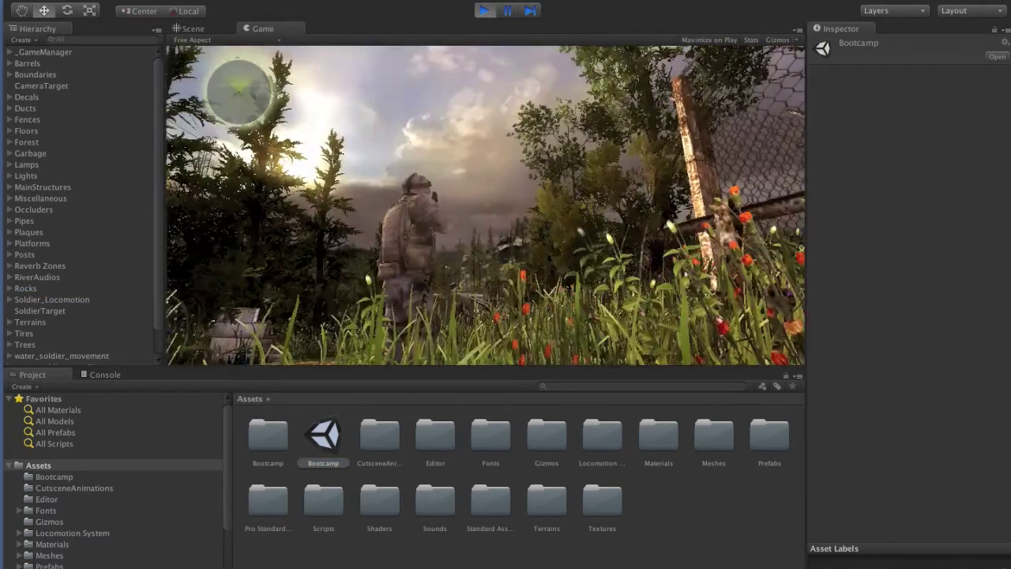
pyautogui.press('w')
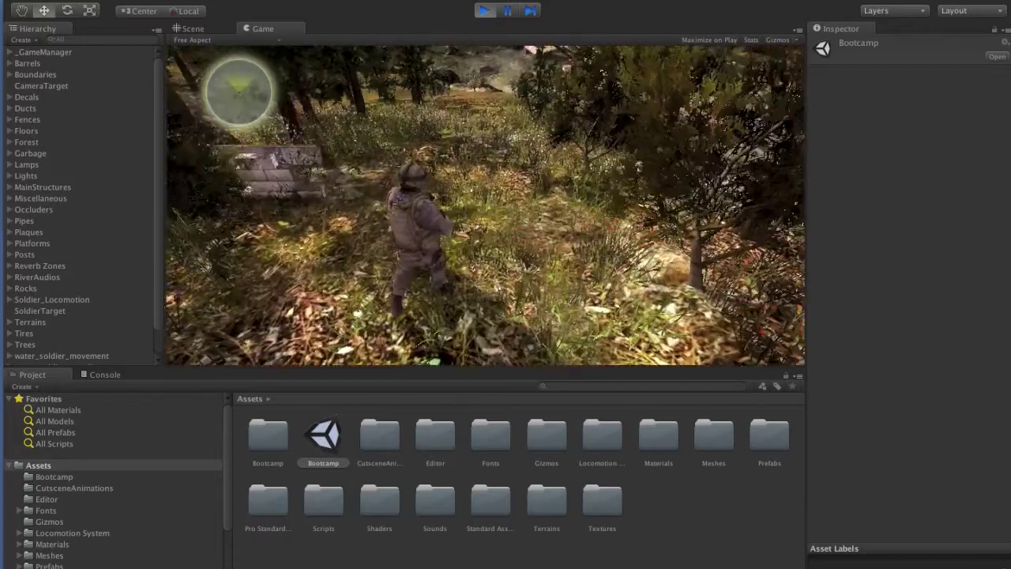
pyautogui.press('Escape')
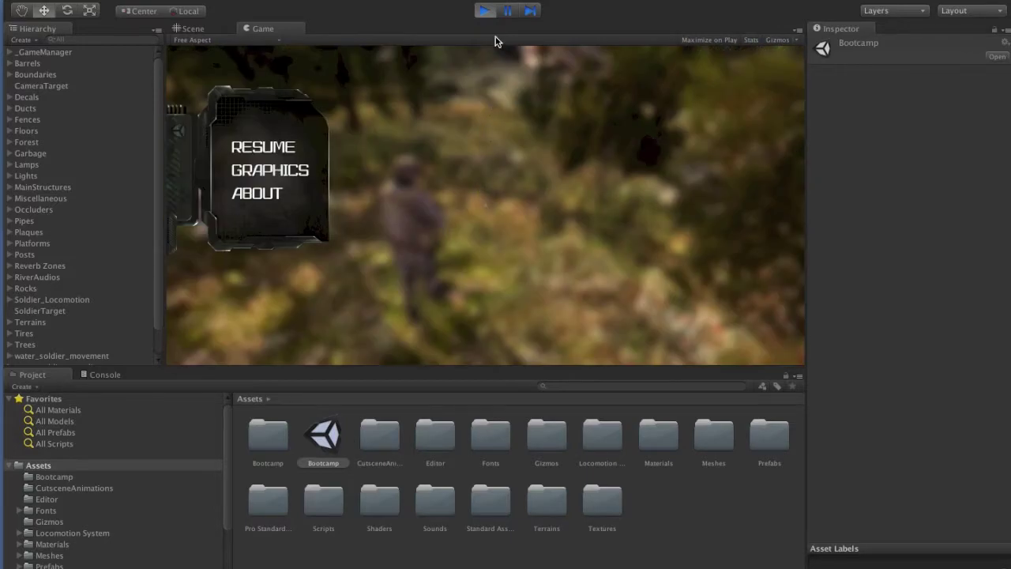
pyautogui.click(484, 12)
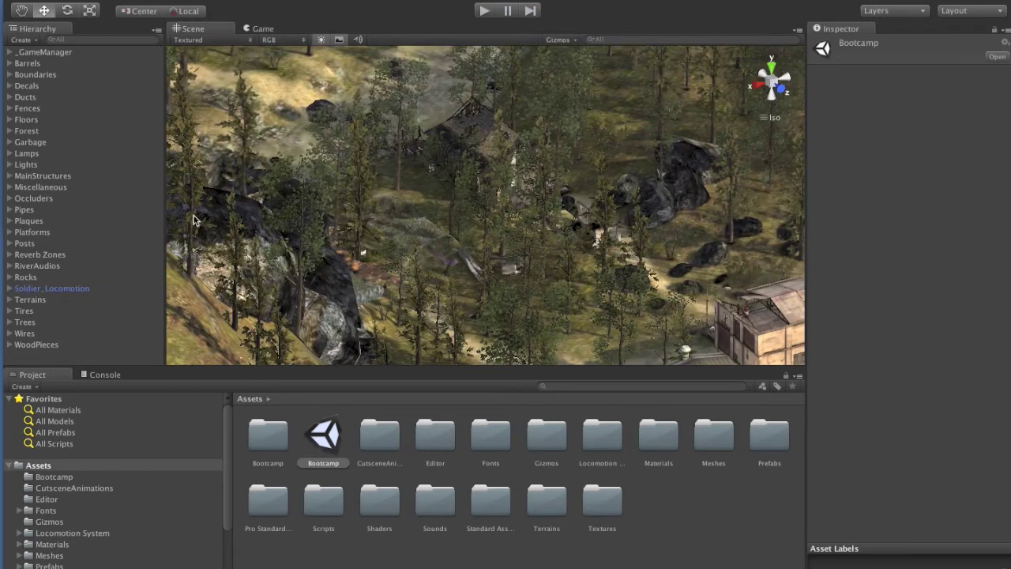
# Locate the Soldier_Locomotion object in the scene, expand it, and delete it with its soldier and camera.
pyautogui.click(90, 287)
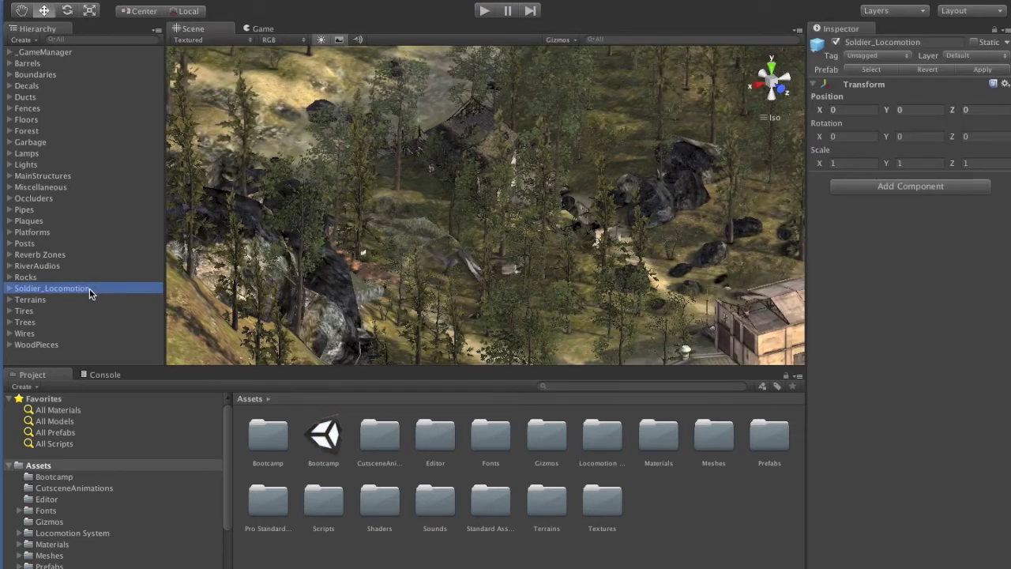
pyautogui.doubleClick(90, 289)
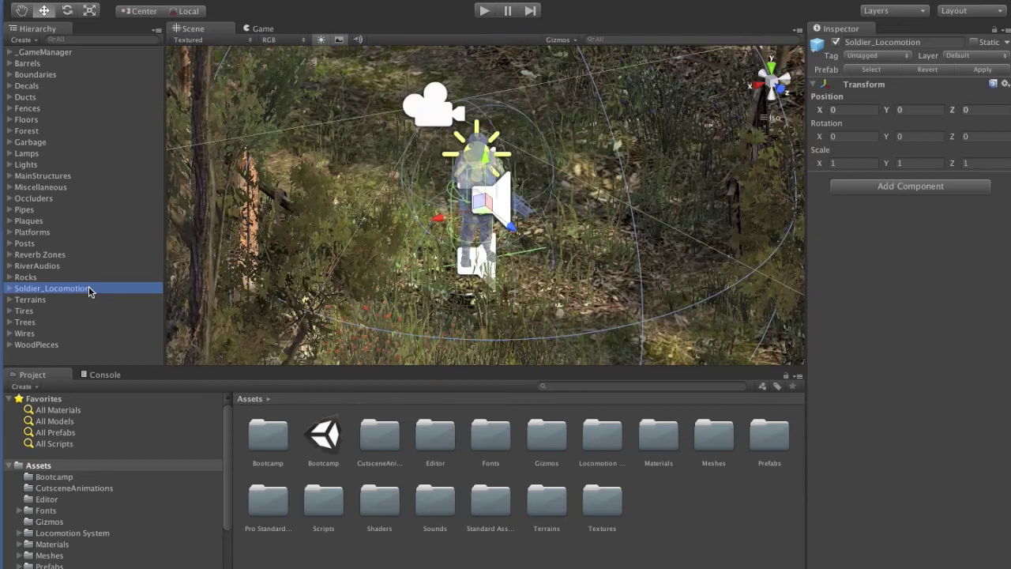
pyautogui.click(9, 289)
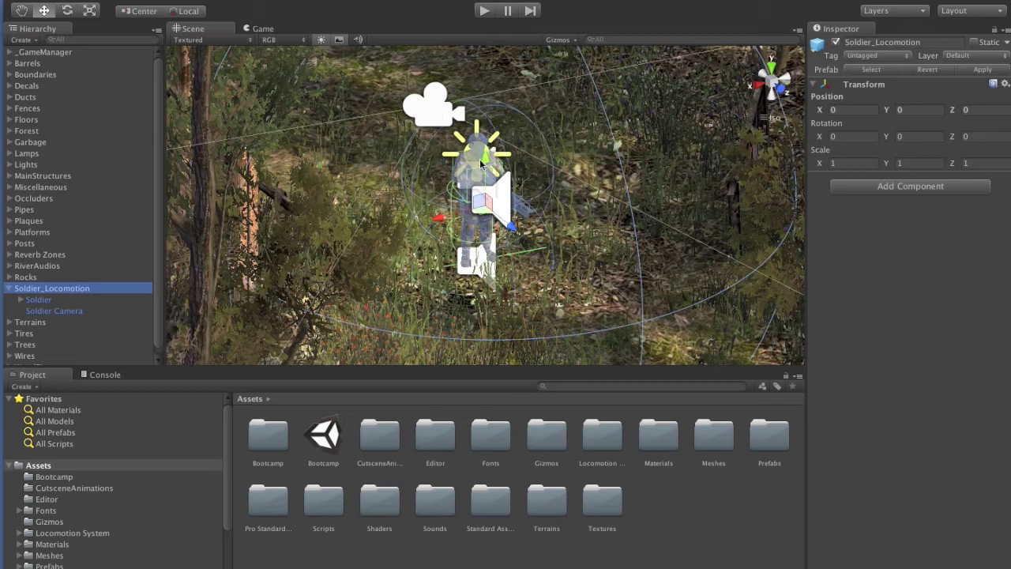
pyautogui.rightClick(79, 291)
pyautogui.click(102, 359)
pyautogui.press('Delete')
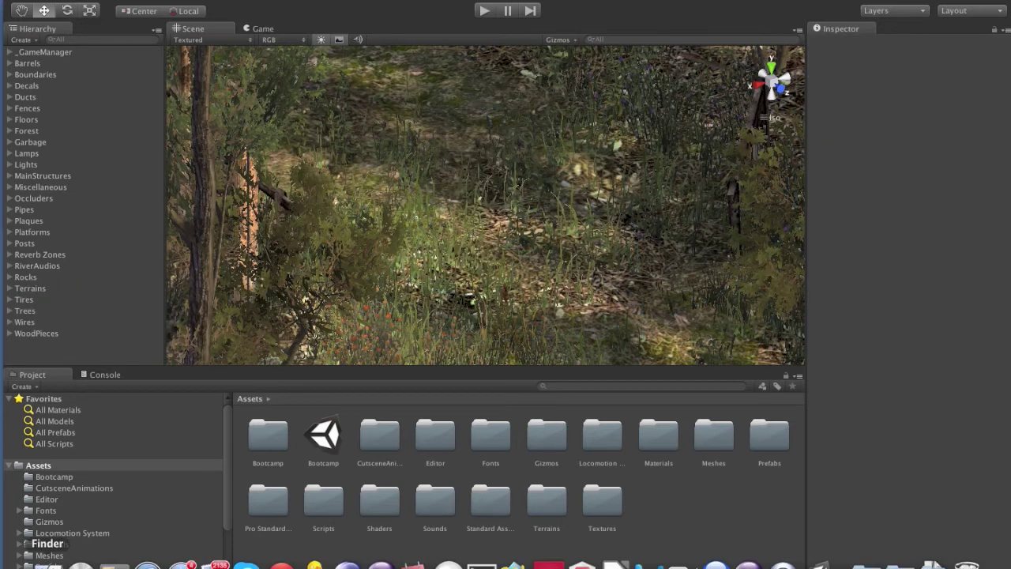
# Switch to Finder, find OculusUnityIntegration.unitypackage in the OculusUnityIntegration folder, and import all its items into the Unity project.
pyautogui.click(47, 564)
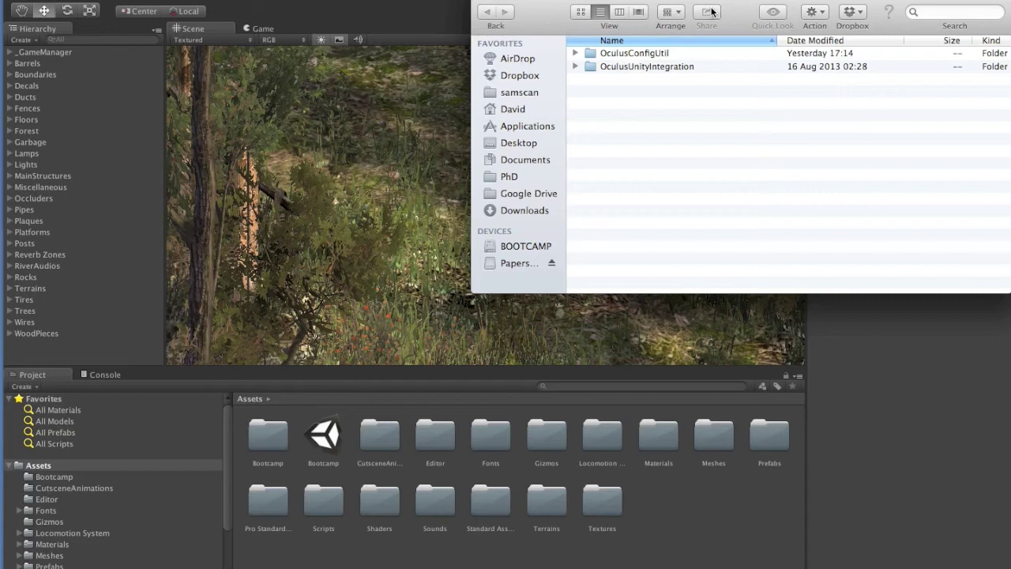
pyautogui.click(575, 68)
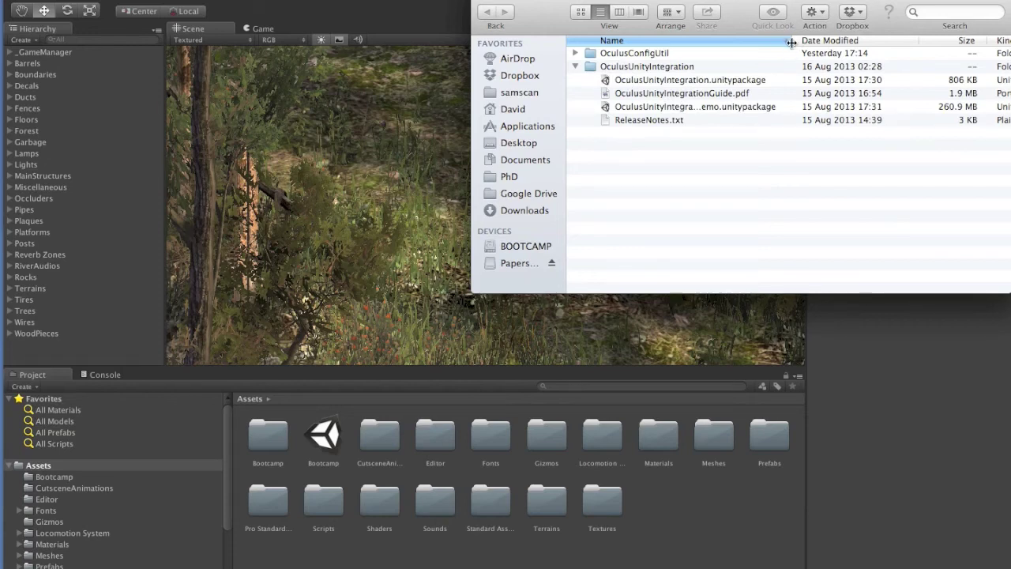
pyautogui.moveTo(795, 40); pyautogui.dragTo(916, 39)
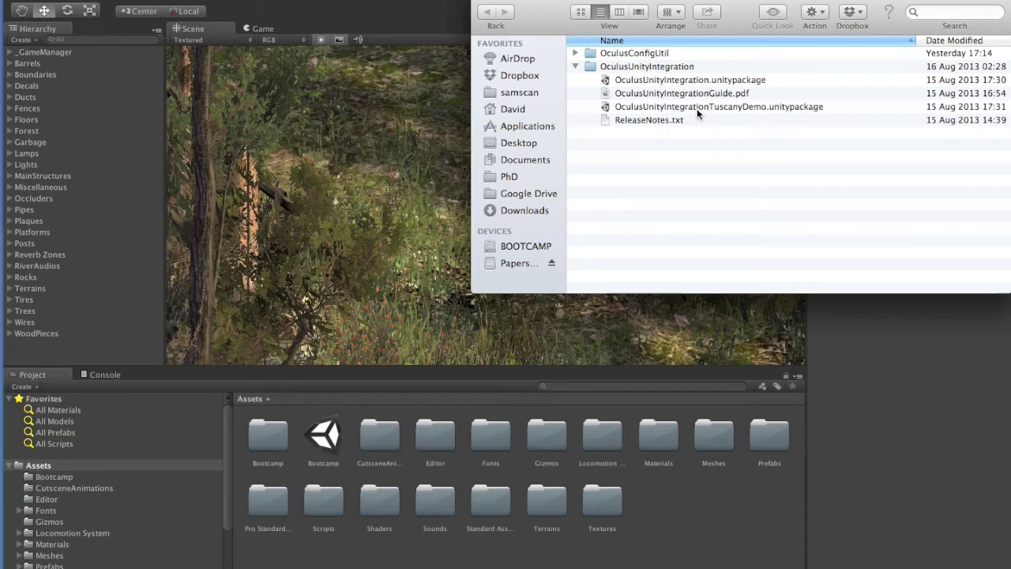
pyautogui.click(701, 78)
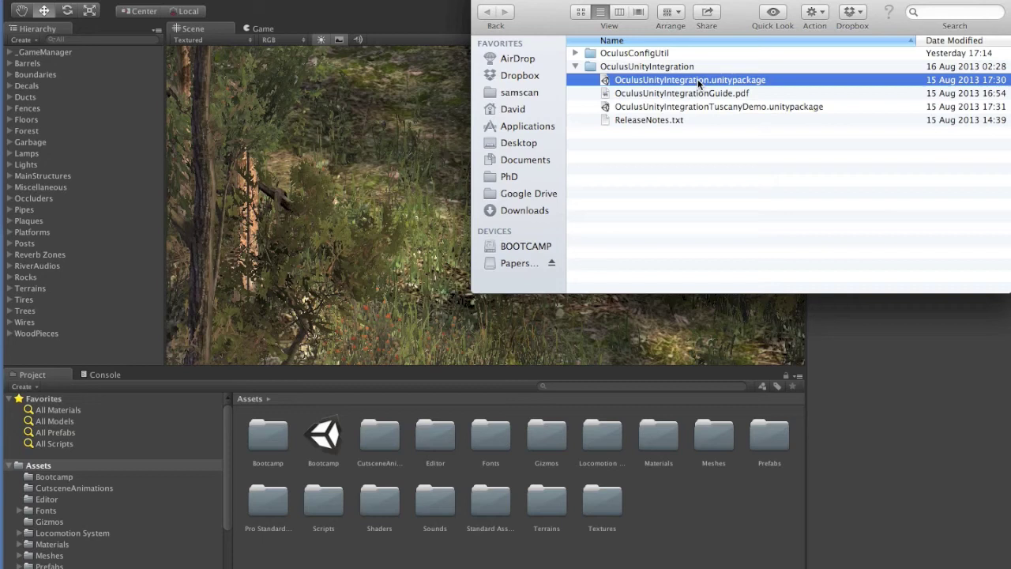
pyautogui.doubleClick(699, 80)
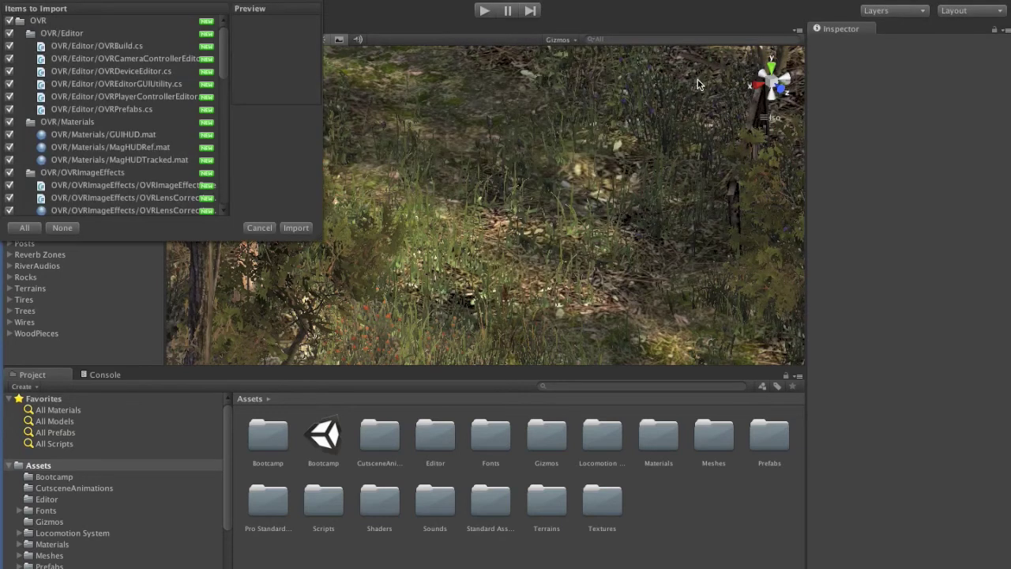
pyautogui.click(296, 228)
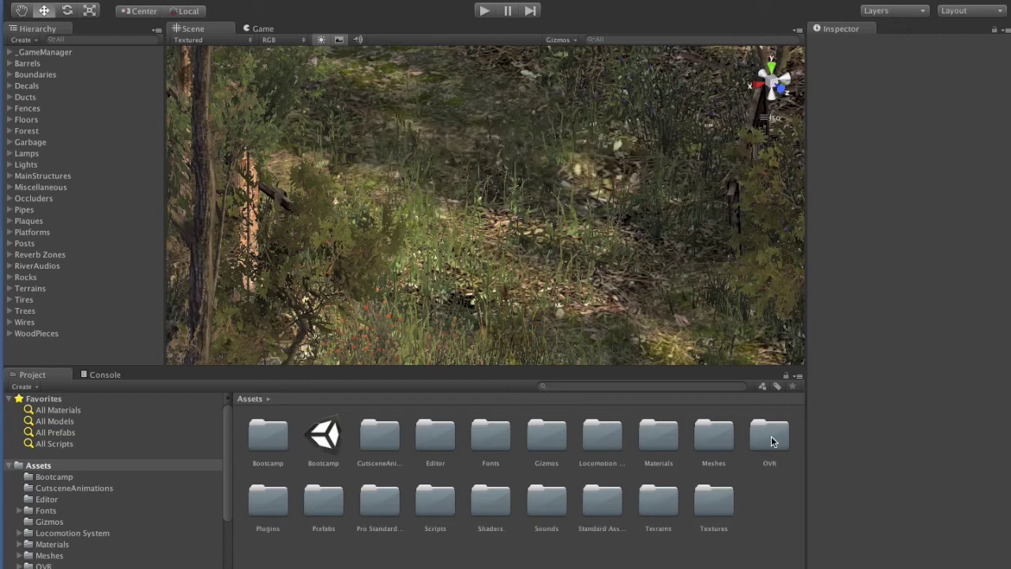
# Place the OVRPlayerController prefab from the OVR Prefabs folder on the forest ground and raise it to a Y position of about 2.65.
pyautogui.doubleClick(772, 436)
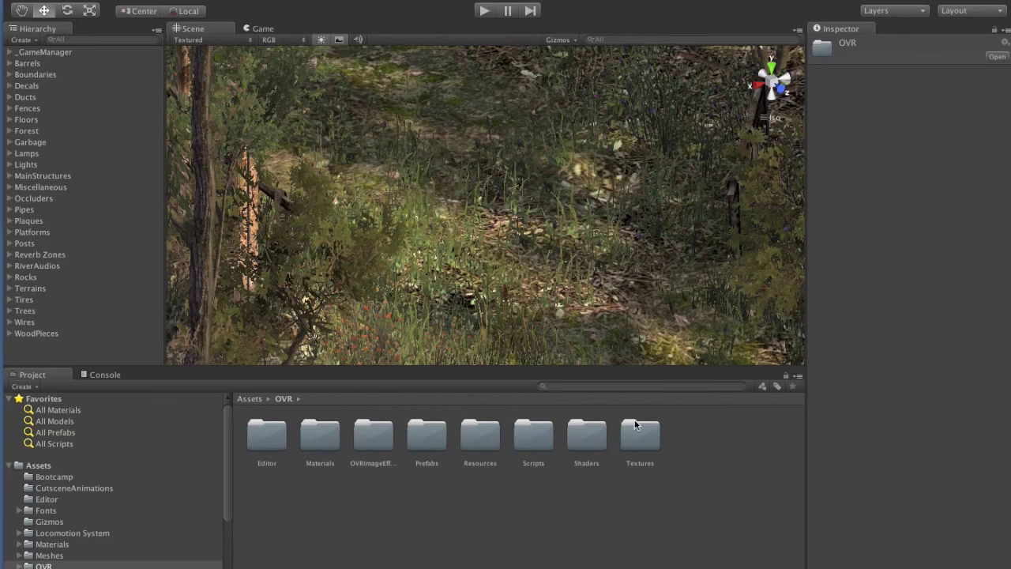
pyautogui.doubleClick(438, 444)
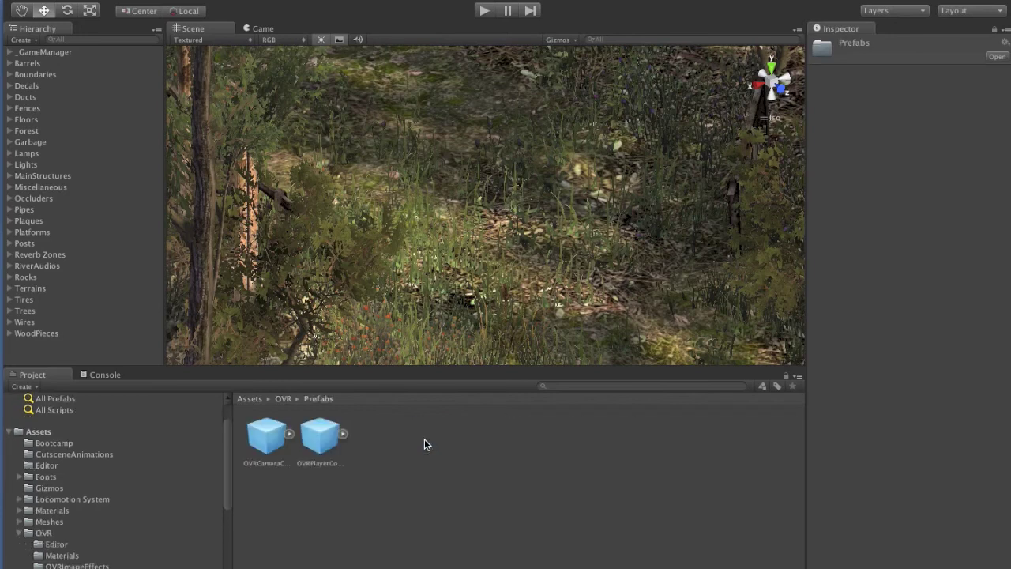
pyautogui.click(320, 438)
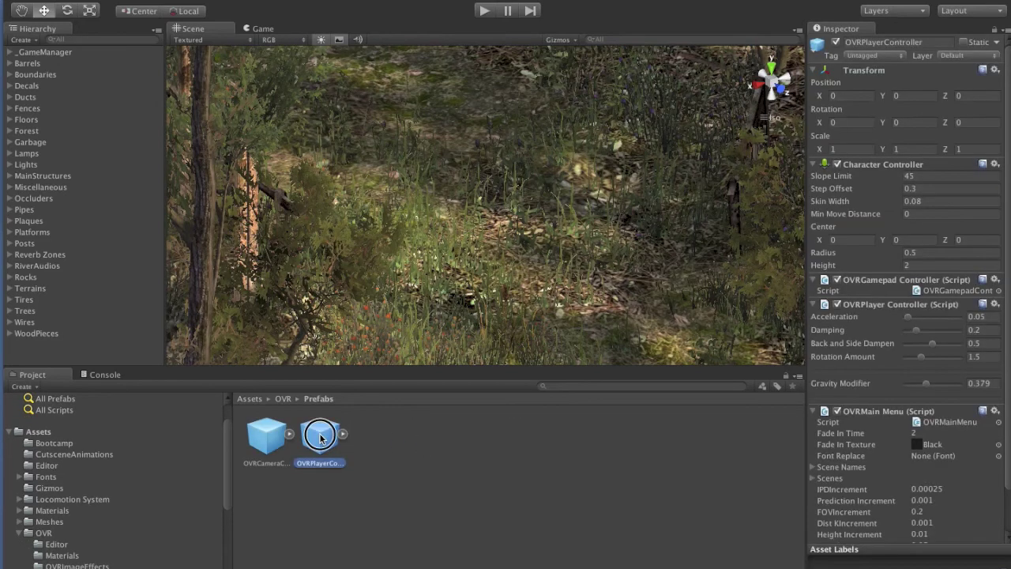
pyautogui.moveTo(320, 439); pyautogui.dragTo(437, 218)
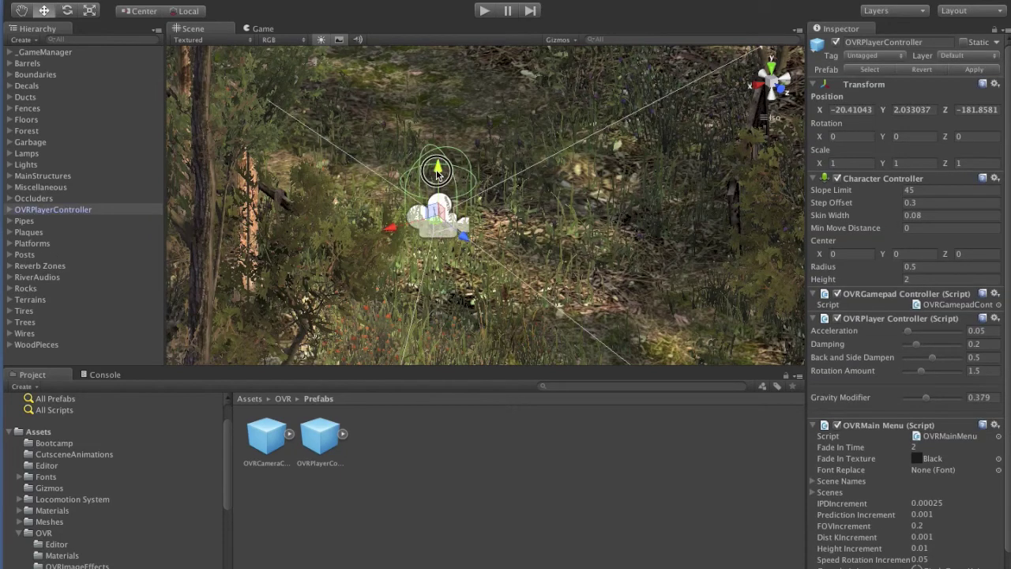
pyautogui.moveTo(437, 172); pyautogui.dragTo(440, 131)
# Test the scene briefly in play mode, stop it, and set the OVRPlayerController's Acceleration to 0.36.
pyautogui.click(486, 12)
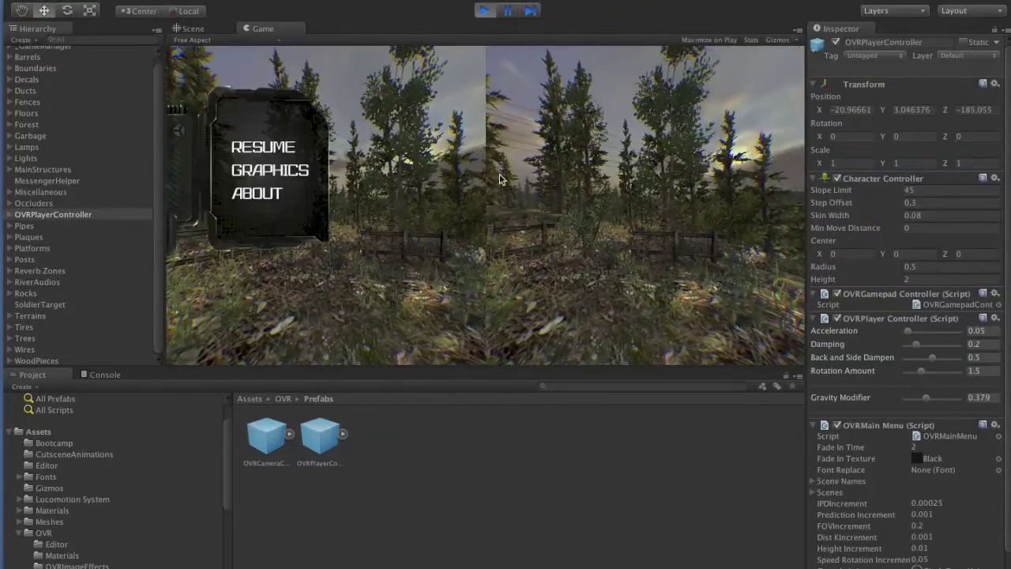
pyautogui.click(485, 12)
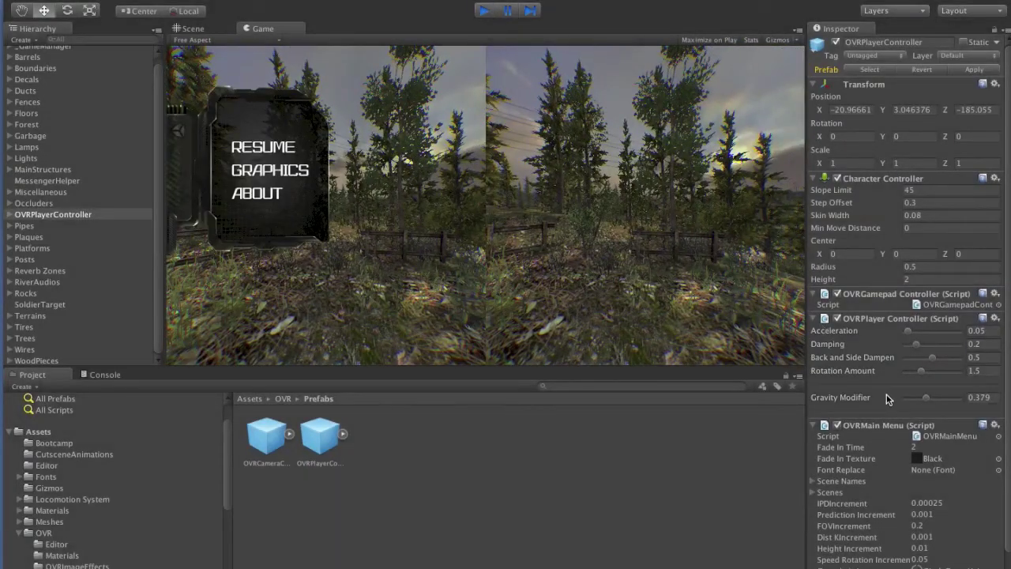
pyautogui.click(919, 338)
pyautogui.hotkey('ctrl', 'p')
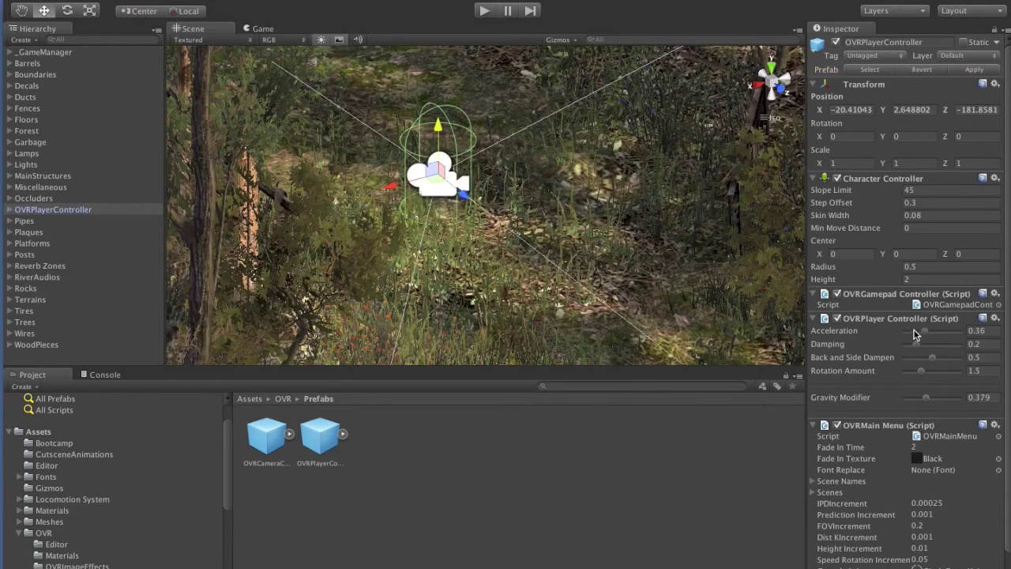
# Run the scene again, walk the Oculus player forward through the forest, and stop play mode.
pyautogui.click(480, 12)
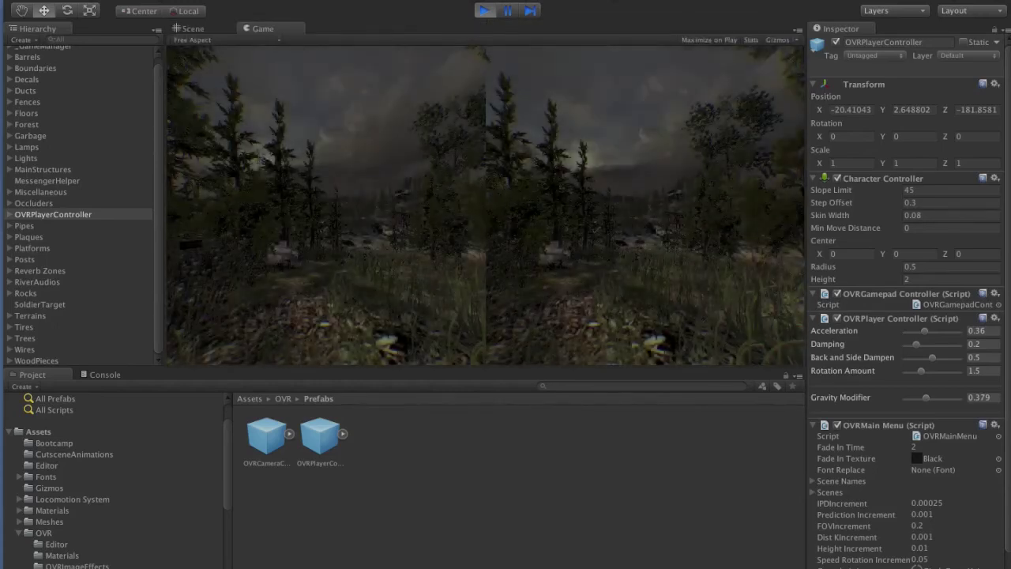
pyautogui.press('w')
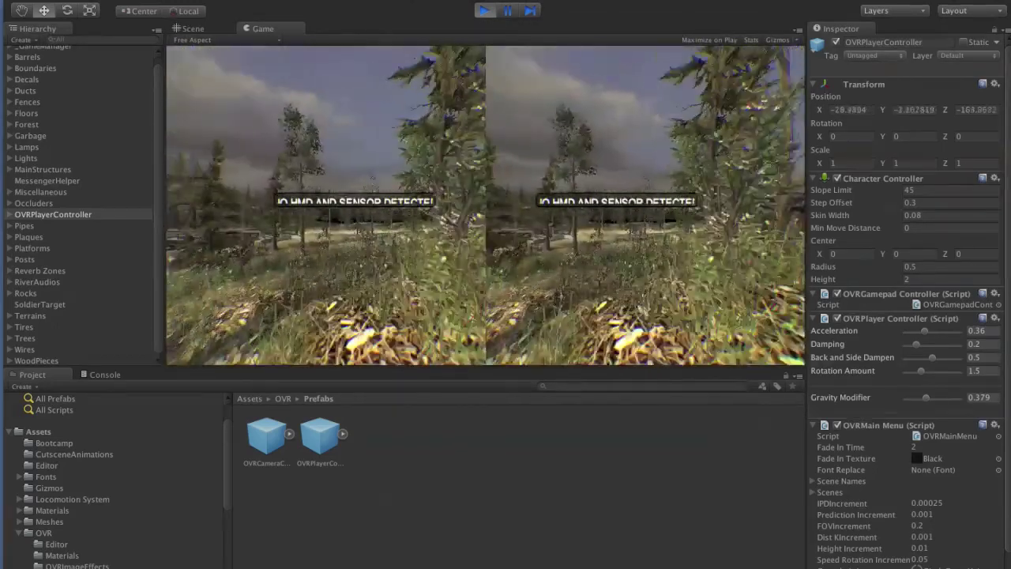
pyautogui.press('w')
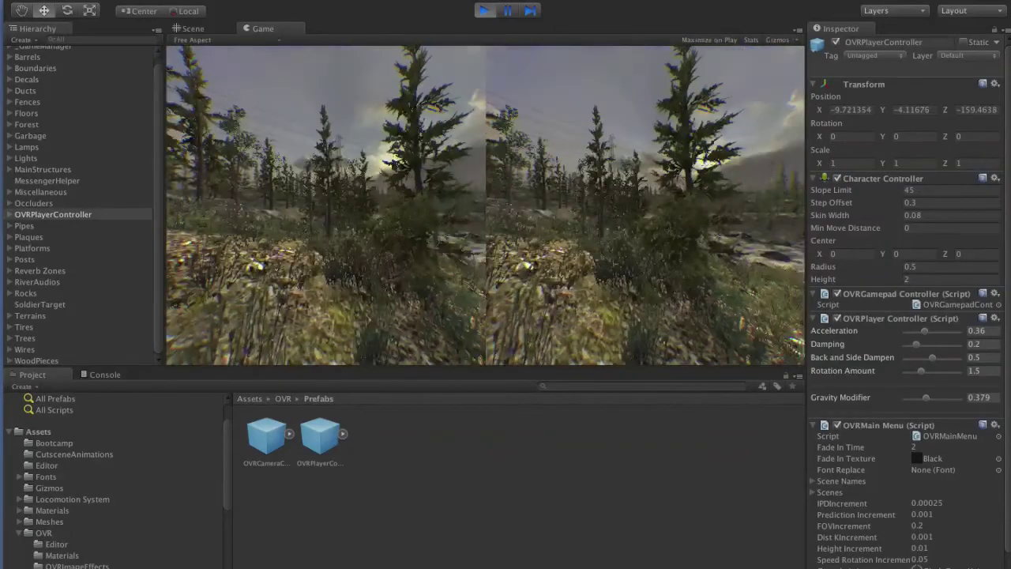
pyautogui.press('Escape')
pyautogui.click(485, 11)
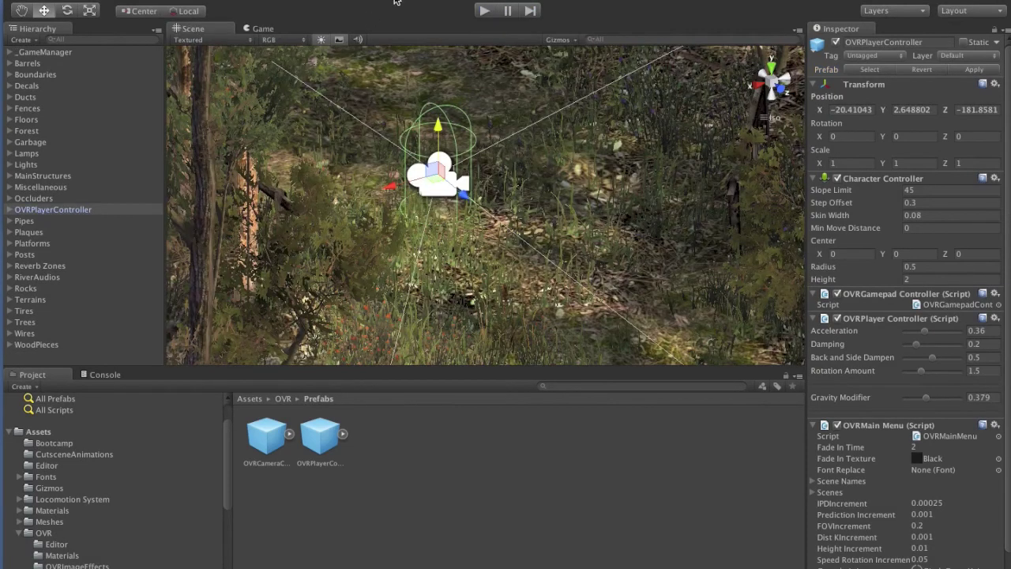
pyautogui.click(474, 0)
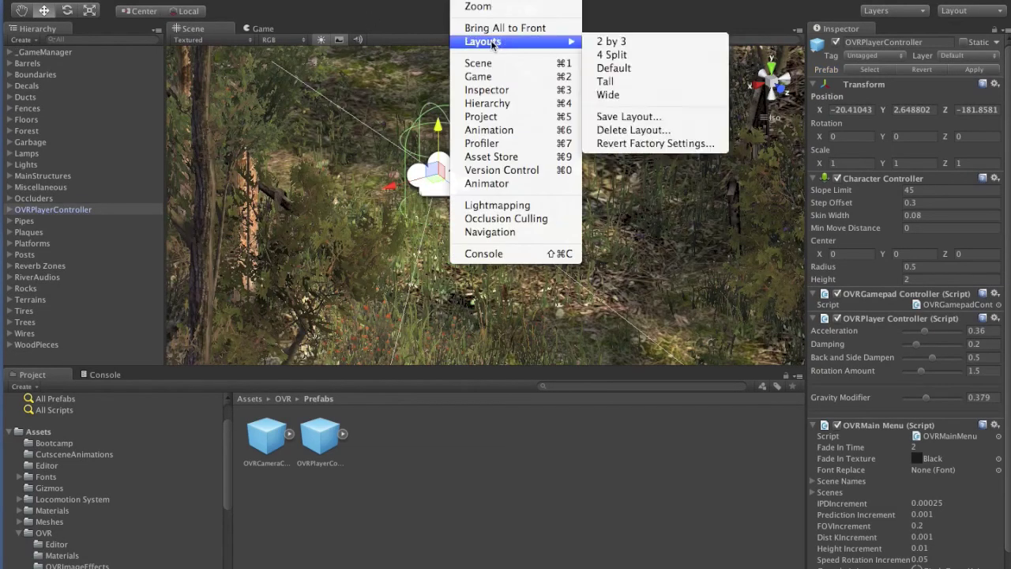
pyautogui.click(470, 479)
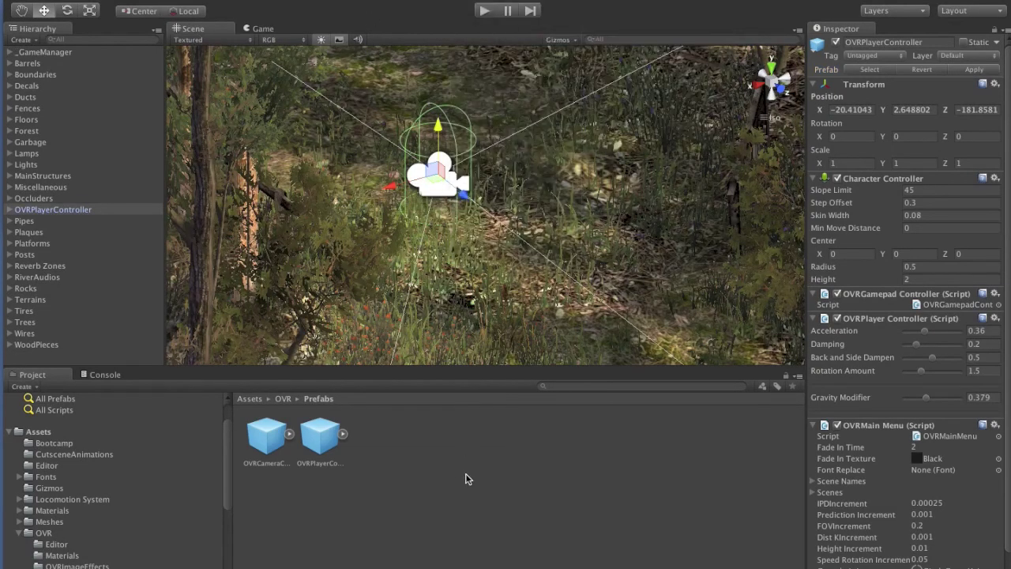
pyautogui.click(324, 443)
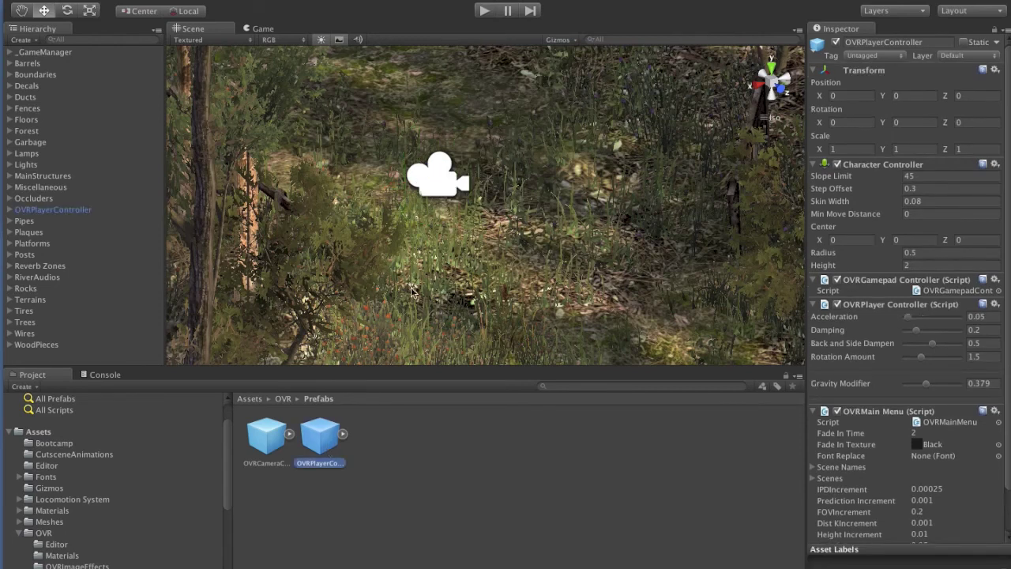
# Review the Build Settings for the PC, Mac & Linux Standalone platform and close them without building.
pyautogui.click(85, 1)
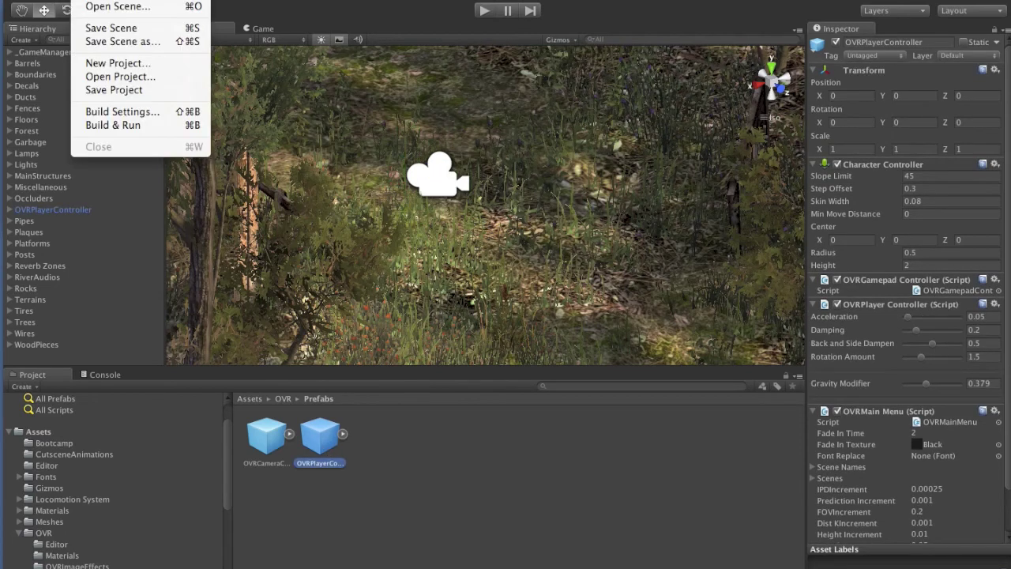
pyautogui.click(115, 115)
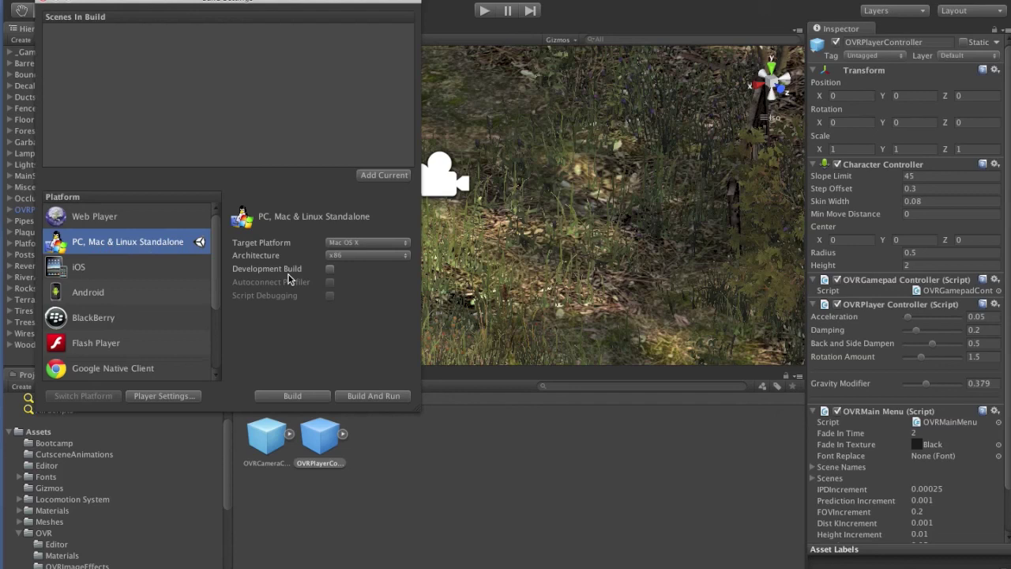
pyautogui.click(41, 3)
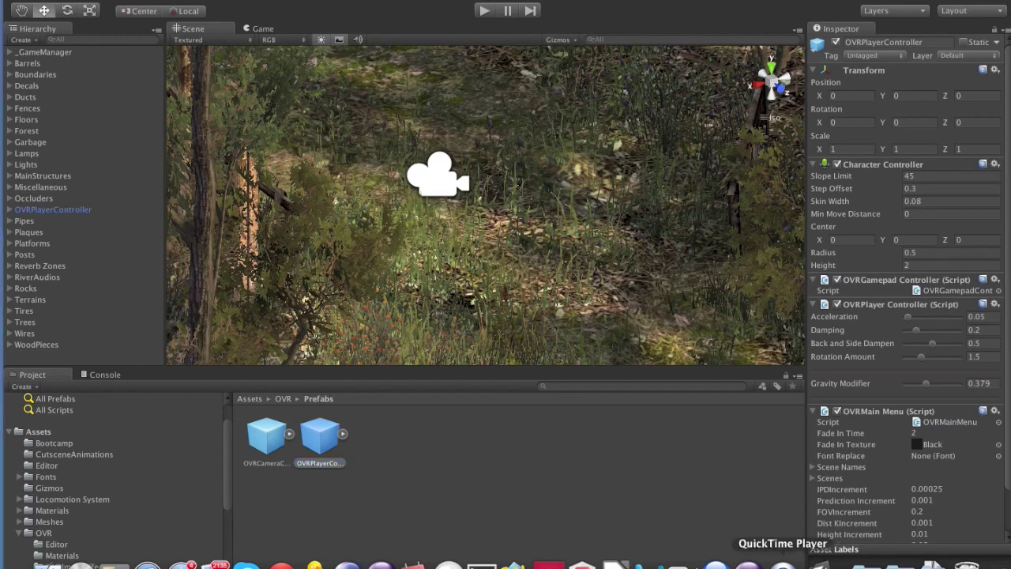
pyautogui.rightClick(783, 564)
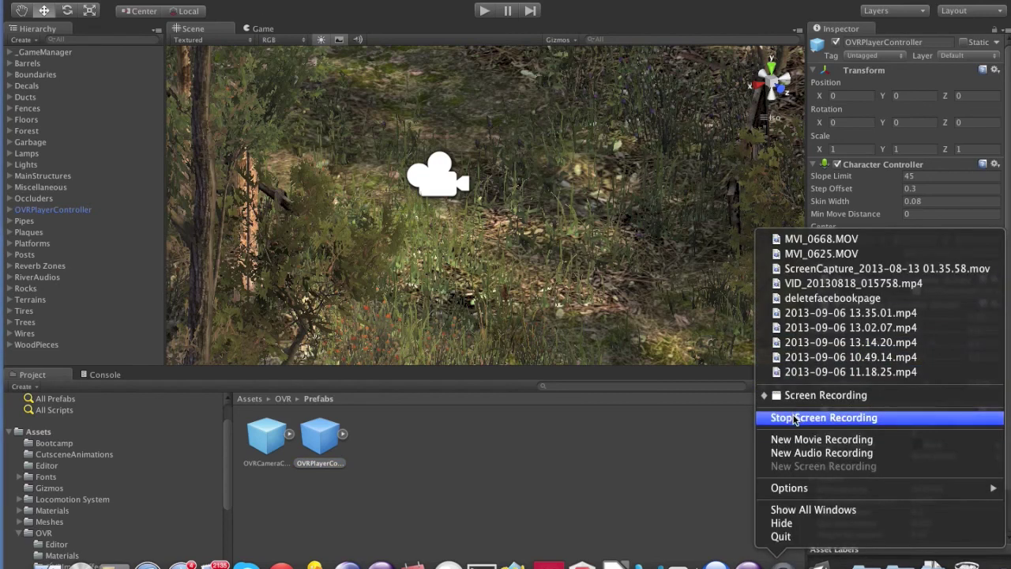